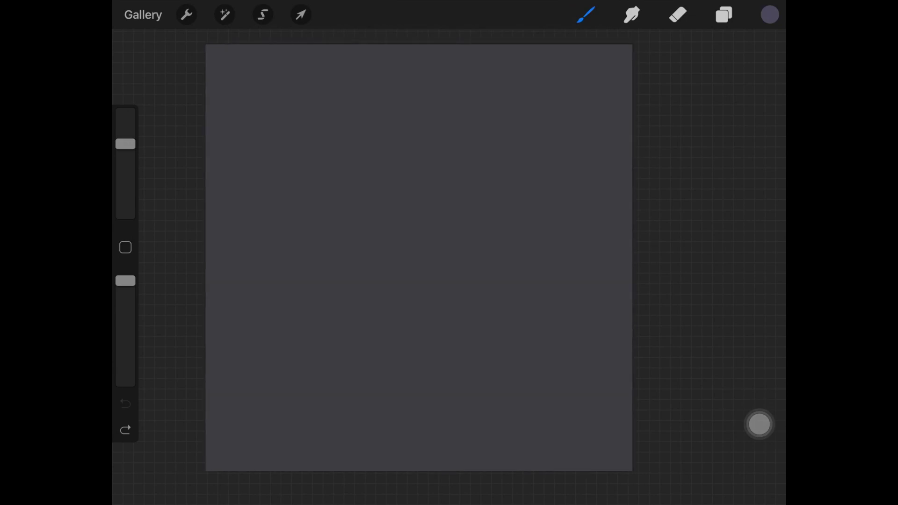
Airbrush a large soft lavender circle mid-canvas, then shrink the brush and undo a test stroke.
{"action": "mouse_move", "coordinate": [383, 203]}
{"action": "left_mouse_down"}
{"action": "mouse_move", "coordinate": [443, 305]}
{"action": "mouse_move", "coordinate": [382, 267]}
{"action": "left_mouse_up"}
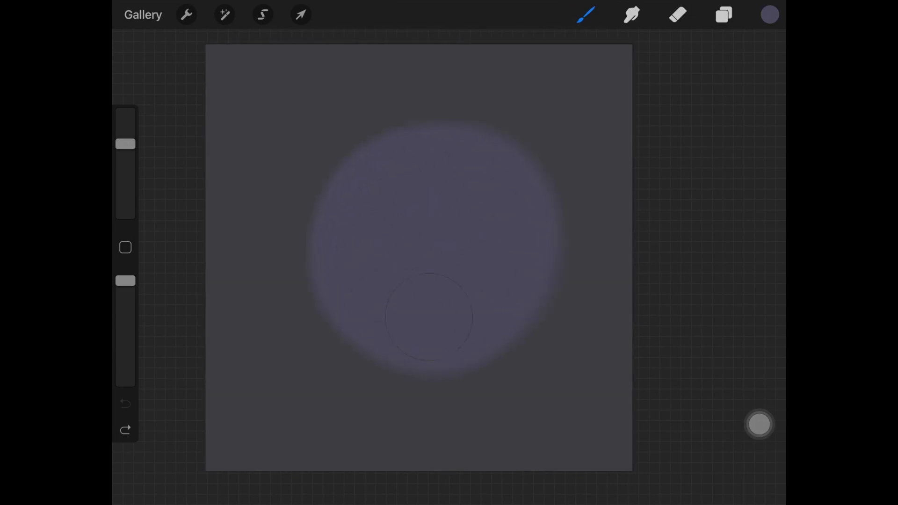
{"action": "left_click", "coordinate": [125, 429]}
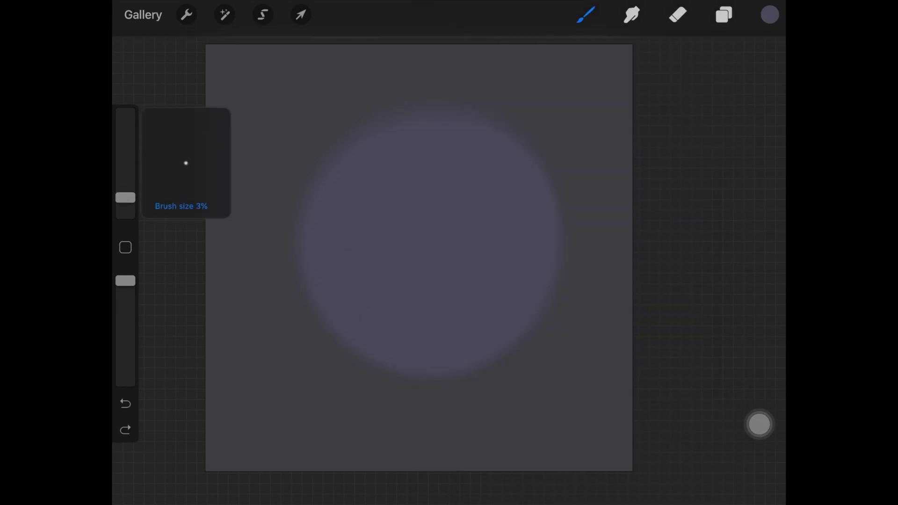
{"action": "left_click_drag", "start_coordinate": [248, 144], "coordinate": [239, 188]}
{"action": "left_click", "coordinate": [126, 403]}
{"action": "left_click", "coordinate": [769, 14]}
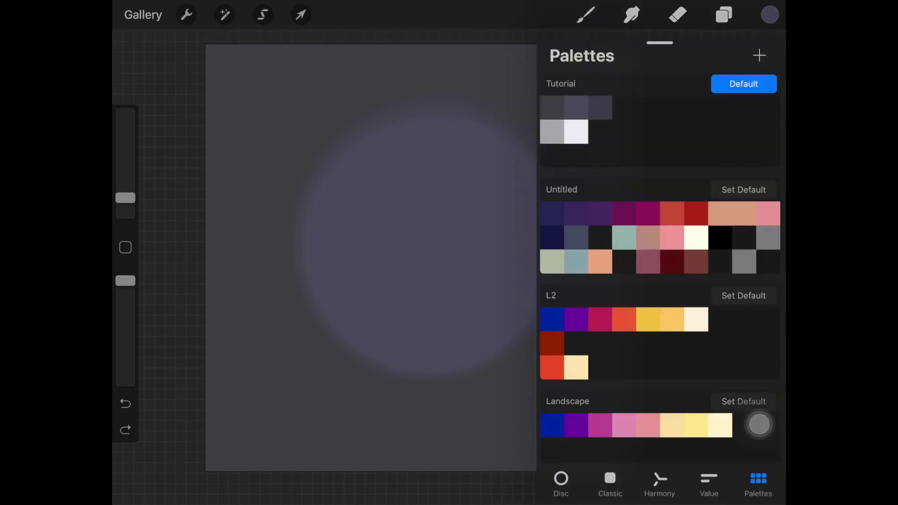
Pick black from Palettes, rename Layer 1 to Base, and add a new empty layer above it.
{"action": "left_click", "coordinate": [720, 237]}
{"action": "left_click", "coordinate": [769, 14]}
{"action": "left_click", "coordinate": [724, 15]}
{"action": "left_click", "coordinate": [558, 106]}
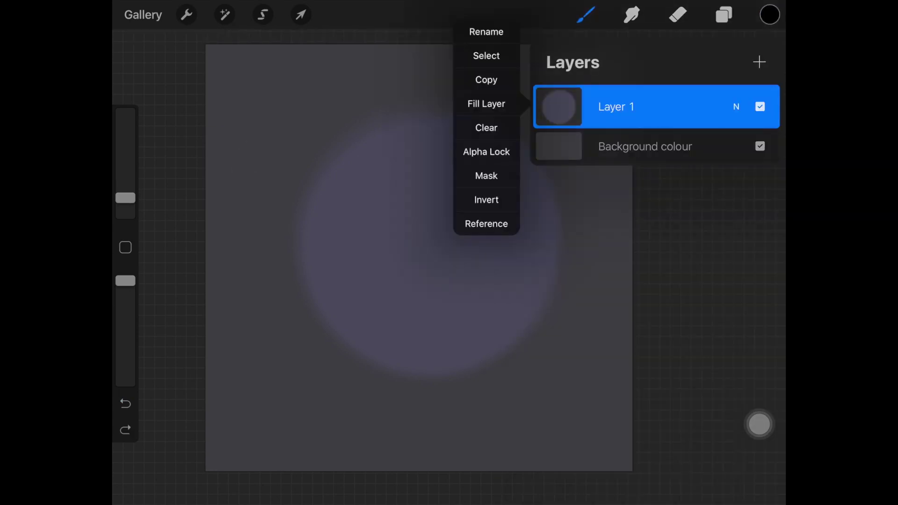
{"action": "left_click", "coordinate": [486, 31]}
{"action": "type", "text": "Base"}
{"action": "left_click", "coordinate": [759, 62]}
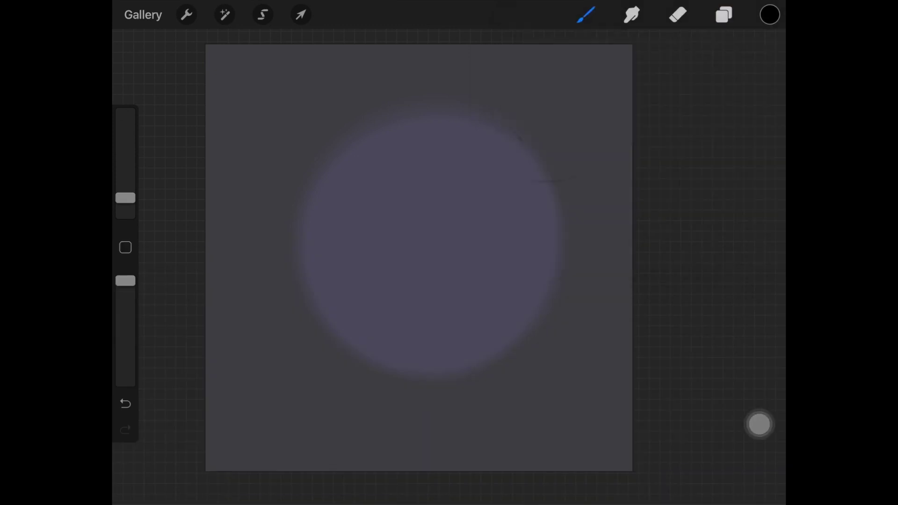
Draw thin curved black strands across the circle's upper right, centre and lower left.
{"action": "left_click_drag", "start_coordinate": [518, 137], "coordinate": [594, 179]}
{"action": "left_click_drag", "start_coordinate": [466, 166], "coordinate": [556, 253]}
{"action": "left_click_drag", "start_coordinate": [271, 126], "coordinate": [263, 205]}
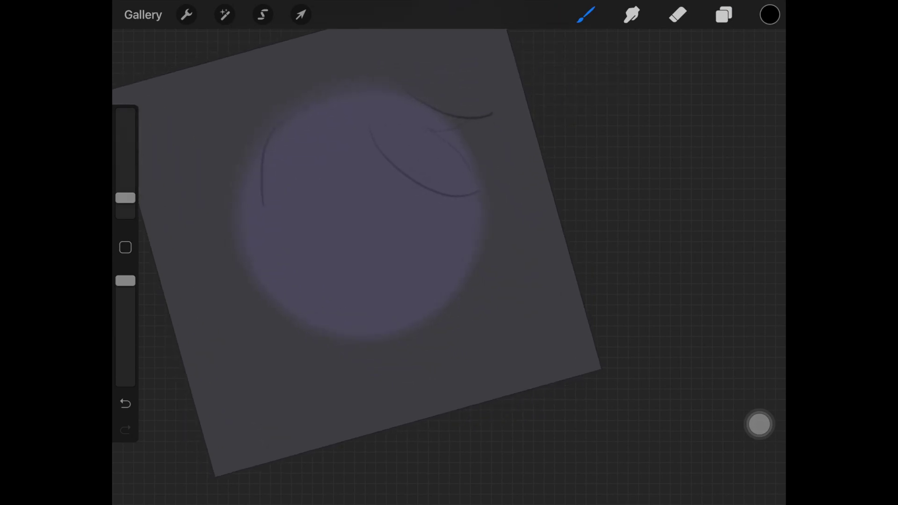
{"action": "left_click_drag", "start_coordinate": [312, 151], "coordinate": [273, 260]}
{"action": "left_click_drag", "start_coordinate": [242, 231], "coordinate": [254, 319]}
{"action": "left_click_drag", "start_coordinate": [277, 266], "coordinate": [315, 379]}
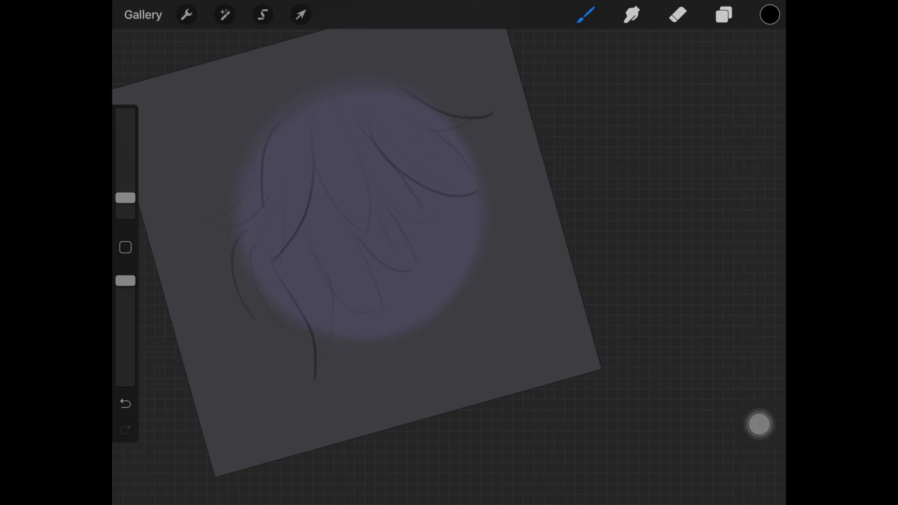
Add a cluster of short strands along the circle's lower right and underneath it.
{"action": "left_click_drag", "start_coordinate": [461, 202], "coordinate": [486, 223]}
{"action": "left_click_drag", "start_coordinate": [441, 251], "coordinate": [464, 302]}
{"action": "left_click_drag", "start_coordinate": [463, 261], "coordinate": [468, 301]}
{"action": "left_click_drag", "start_coordinate": [406, 311], "coordinate": [430, 366]}
{"action": "left_click_drag", "start_coordinate": [432, 301], "coordinate": [443, 347]}
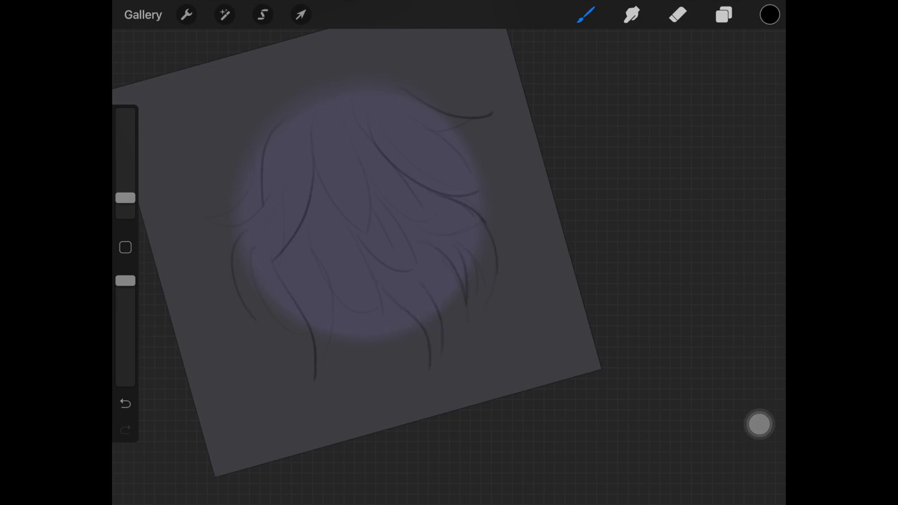
{"action": "left_click_drag", "start_coordinate": [449, 274], "coordinate": [455, 299]}
{"action": "left_click_drag", "start_coordinate": [371, 324], "coordinate": [437, 364]}
Straighten the canvas and sketch outer strands around the edges, undoing a stray one.
{"action": "left_click_drag", "start_coordinate": [442, 121], "coordinate": [497, 155]}
{"action": "left_click_drag", "start_coordinate": [253, 144], "coordinate": [211, 195]}
{"action": "left_click_drag", "start_coordinate": [193, 201], "coordinate": [215, 206]}
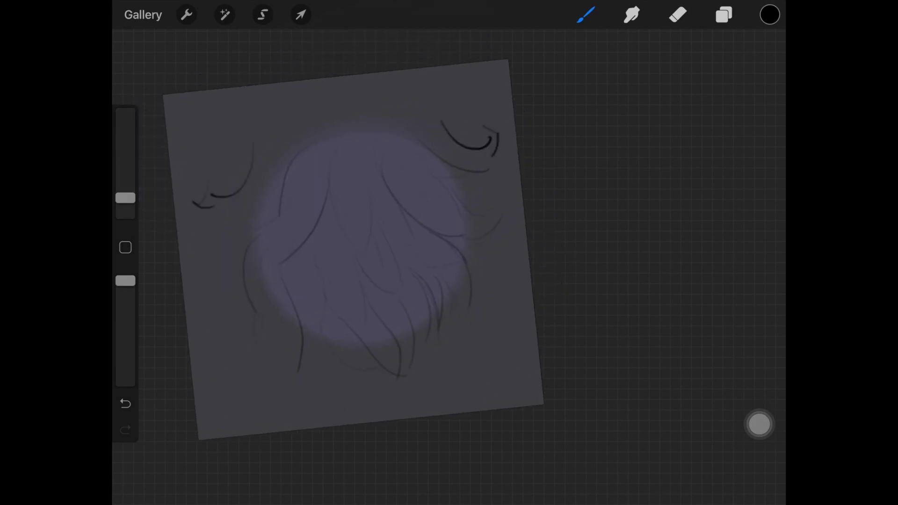
{"action": "mouse_move", "coordinate": [493, 252]}
{"action": "left_mouse_down"}
{"action": "mouse_move", "coordinate": [497, 320]}
{"action": "mouse_move", "coordinate": [516, 330]}
{"action": "left_mouse_up"}
{"action": "left_click_drag", "start_coordinate": [215, 310], "coordinate": [251, 378]}
{"action": "left_click_drag", "start_coordinate": [312, 387], "coordinate": [347, 402]}
{"action": "left_click_drag", "start_coordinate": [445, 353], "coordinate": [441, 389]}
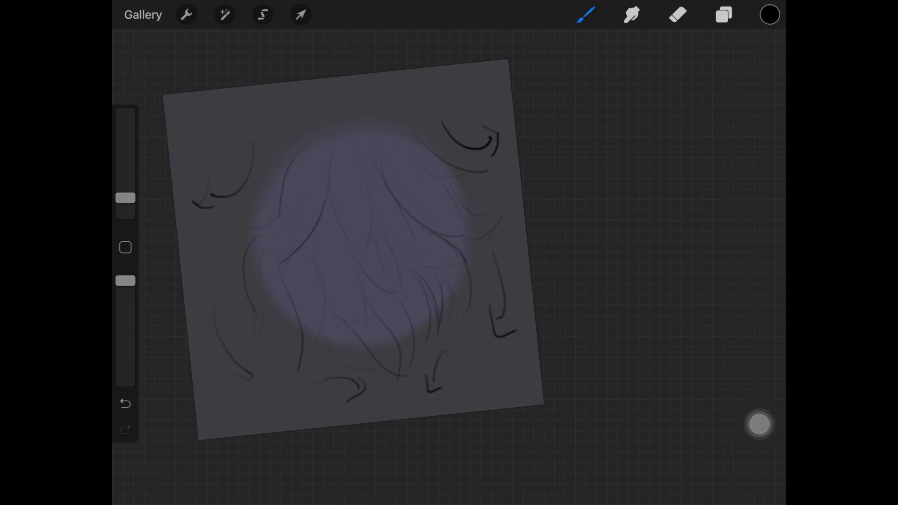
{"action": "key", "text": "ctrl+z"}
{"action": "key", "text": "ctrl+z"}
{"action": "key", "text": "ctrl+z"}
{"action": "key", "text": "ctrl+z"}
{"action": "key", "text": "ctrl+z"}
{"action": "key", "text": "ctrl+z"}
{"action": "key", "text": "ctrl+z"}
{"action": "key", "text": "ctrl+z"}
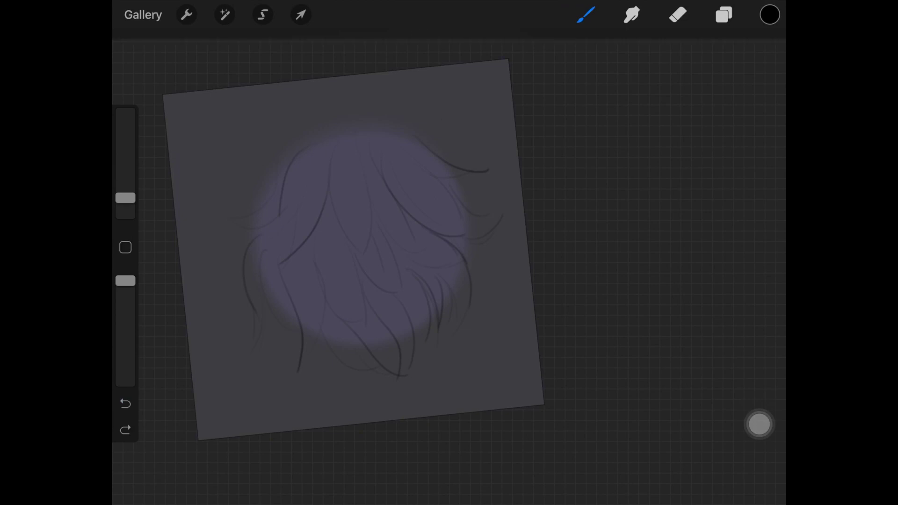
Rename Layer 2 to Guides and add a new empty Layer 3 above it.
{"action": "left_click", "coordinate": [723, 14]}
{"action": "left_click", "coordinate": [558, 107]}
{"action": "left_click", "coordinate": [477, 30]}
{"action": "type", "text": "Guides"}
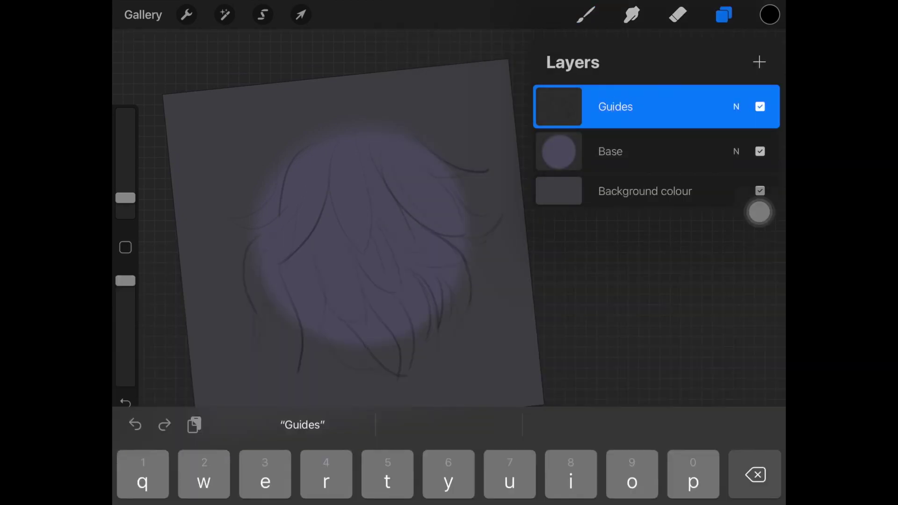
{"action": "key", "text": "Return"}
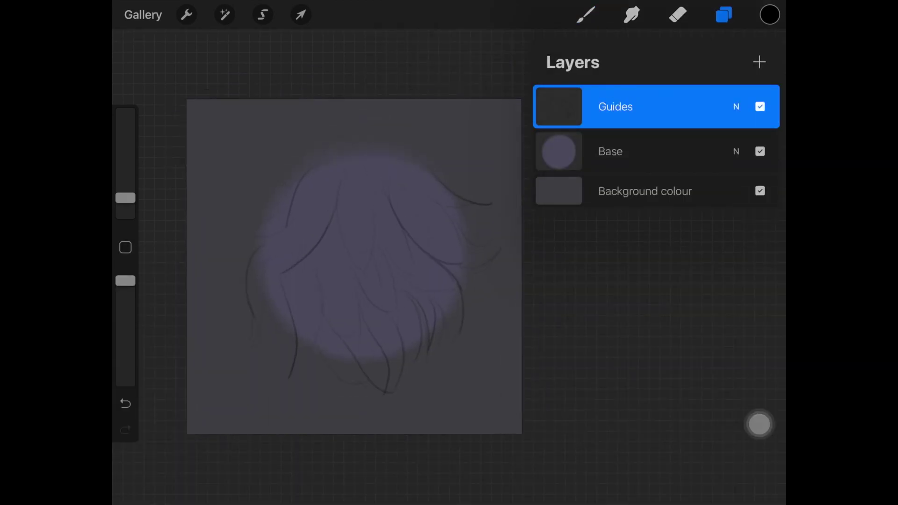
{"action": "left_click", "coordinate": [759, 62]}
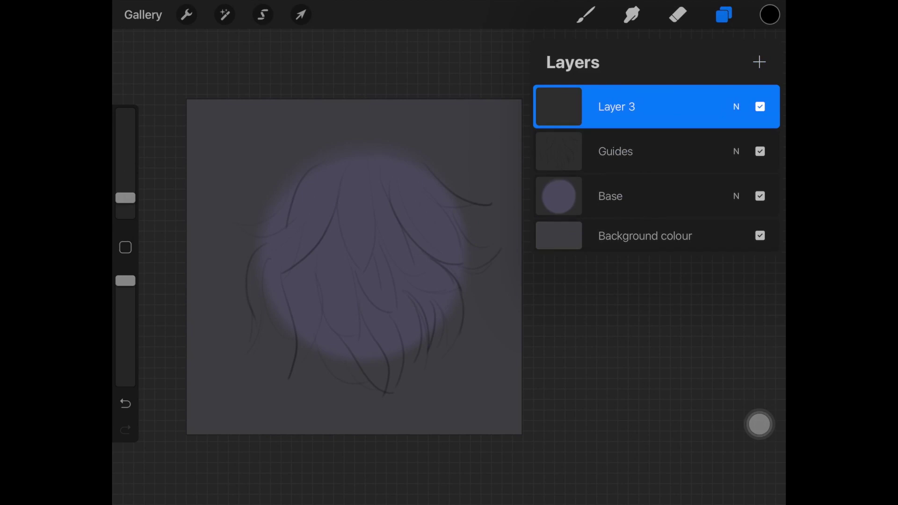
{"action": "left_click", "coordinate": [586, 14]}
Choose a light grey colour, shrink the brush and undo the test strokes.
{"action": "left_click", "coordinate": [770, 14]}
{"action": "left_click", "coordinate": [553, 132]}
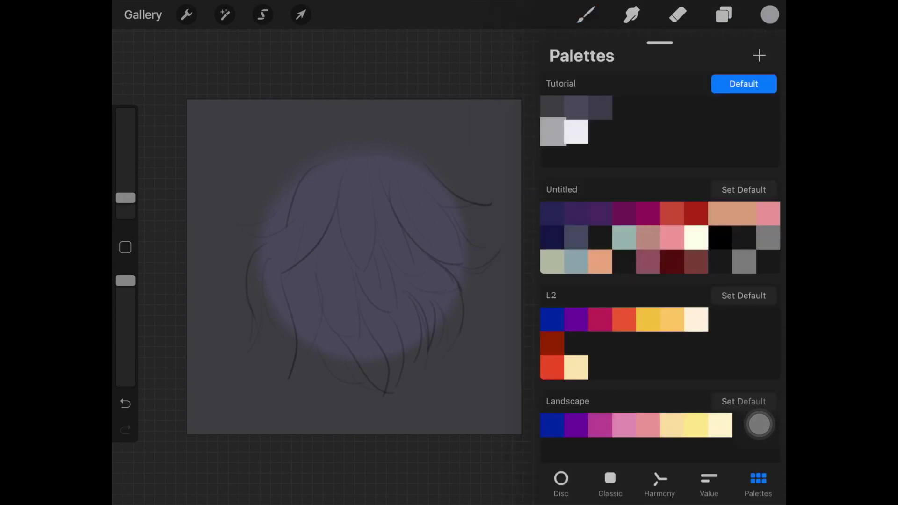
{"action": "left_click", "coordinate": [770, 14]}
{"action": "left_click", "coordinate": [586, 15]}
{"action": "left_click_drag", "start_coordinate": [226, 150], "coordinate": [257, 235]}
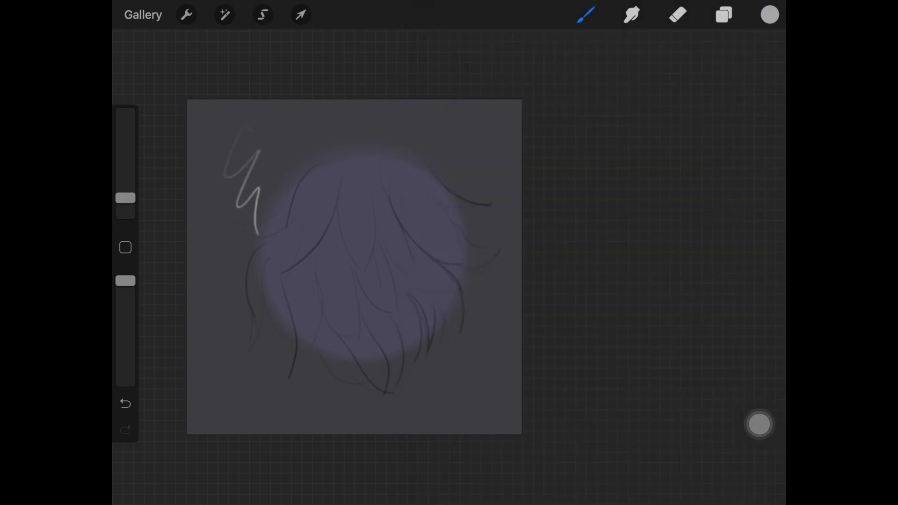
{"action": "left_click", "coordinate": [125, 403]}
{"action": "left_click_drag", "start_coordinate": [125, 199], "coordinate": [125, 190]}
{"action": "left_click_drag", "start_coordinate": [200, 167], "coordinate": [236, 330]}
{"action": "left_click", "coordinate": [125, 403]}
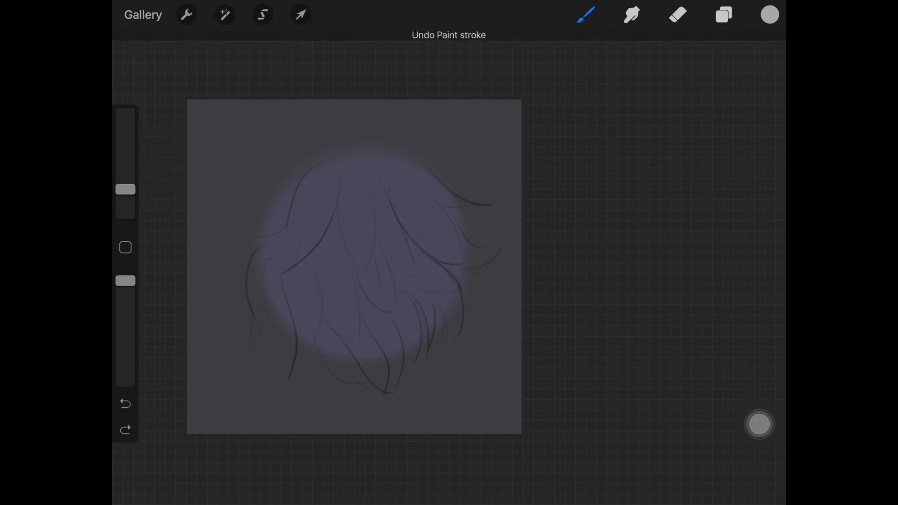
{"action": "scroll", "coordinate": [354, 267], "scroll_direction": "up", "scroll_amount": 2}
{"action": "scroll", "coordinate": [388, 271], "scroll_direction": "up", "scroll_amount": 1}
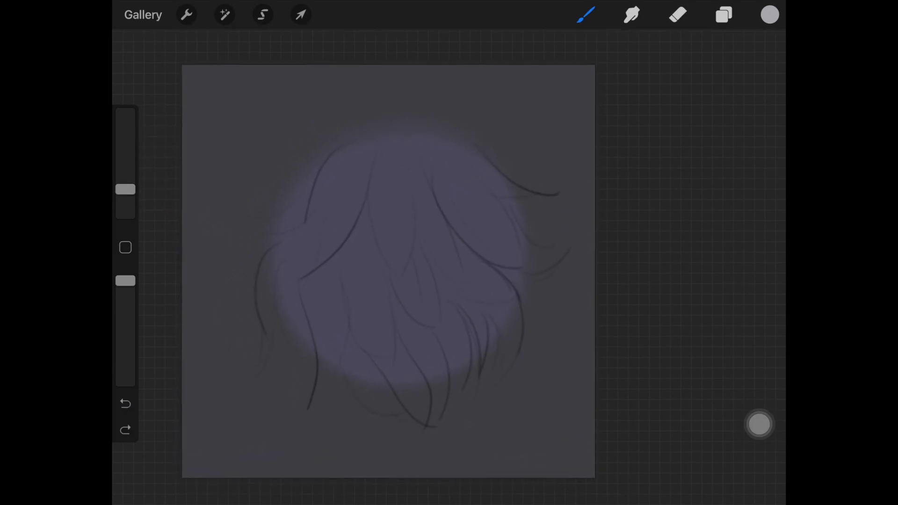
{"action": "scroll", "coordinate": [388, 271], "scroll_direction": "up", "scroll_amount": 1}
Paint a bright pale highlight streak in the fur's upper centre and a second one to its right.
{"action": "left_click_drag", "start_coordinate": [372, 166], "coordinate": [396, 254]}
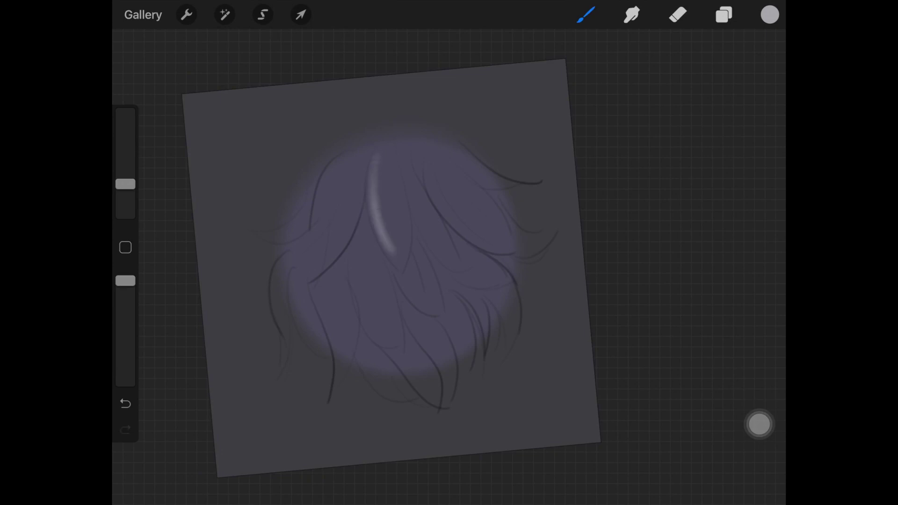
{"action": "left_click_drag", "start_coordinate": [379, 184], "coordinate": [405, 270]}
{"action": "left_click_drag", "start_coordinate": [391, 169], "coordinate": [404, 257]}
{"action": "left_click_drag", "start_coordinate": [401, 199], "coordinate": [410, 270]}
{"action": "left_click_drag", "start_coordinate": [398, 177], "coordinate": [407, 251]}
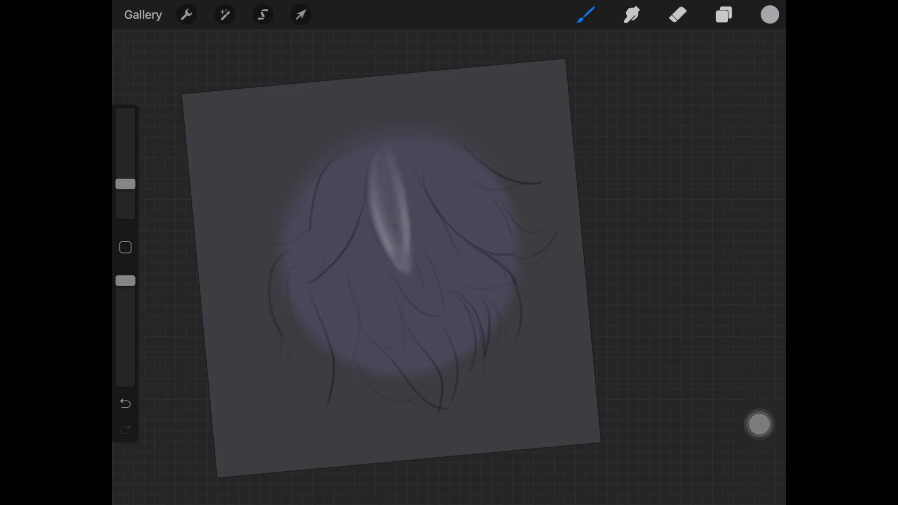
{"action": "left_click_drag", "start_coordinate": [388, 160], "coordinate": [403, 260]}
{"action": "left_click_drag", "start_coordinate": [382, 148], "coordinate": [396, 235]}
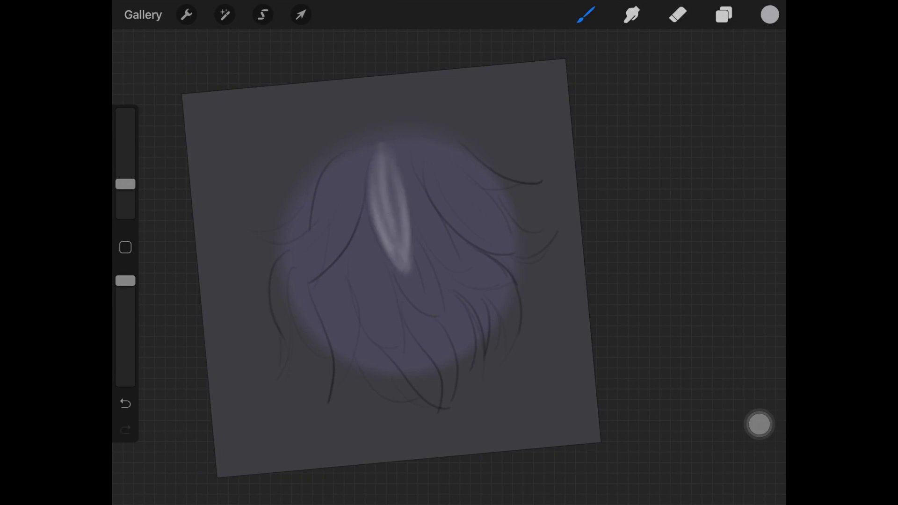
{"action": "left_click_drag", "start_coordinate": [420, 197], "coordinate": [463, 273]}
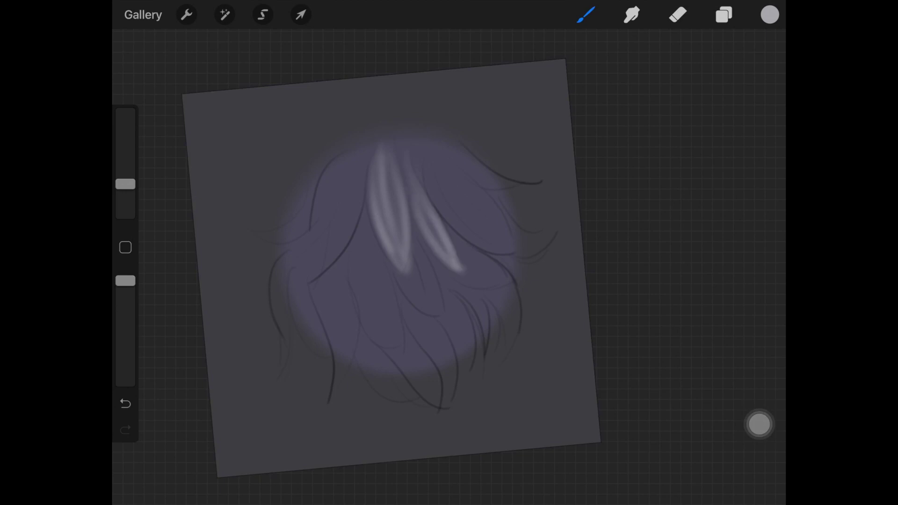
Highlight the upper-right strand and the right hair lock down to its tip.
{"action": "left_click_drag", "start_coordinate": [461, 148], "coordinate": [522, 188]}
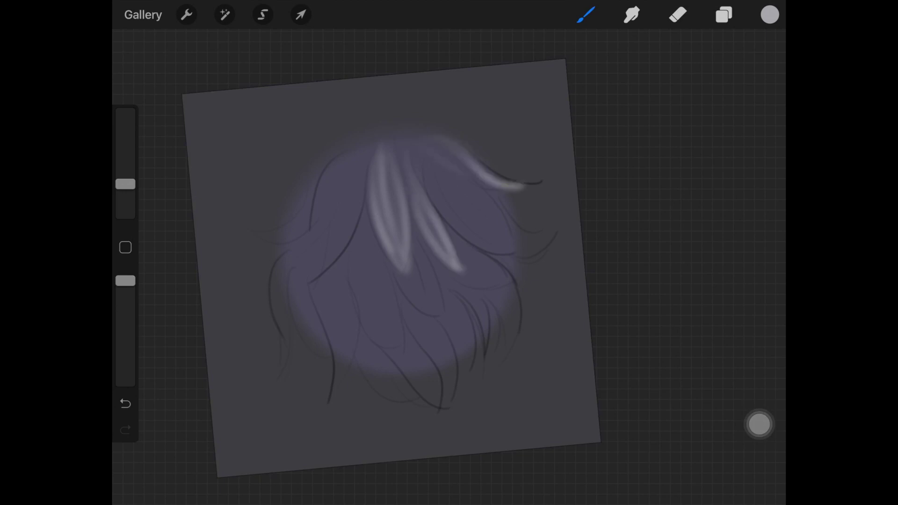
{"action": "left_click_drag", "start_coordinate": [449, 169], "coordinate": [515, 189]}
{"action": "mouse_move", "coordinate": [435, 149]}
{"action": "left_mouse_down"}
{"action": "mouse_move", "coordinate": [498, 188]}
{"action": "mouse_move", "coordinate": [542, 186]}
{"action": "left_mouse_up"}
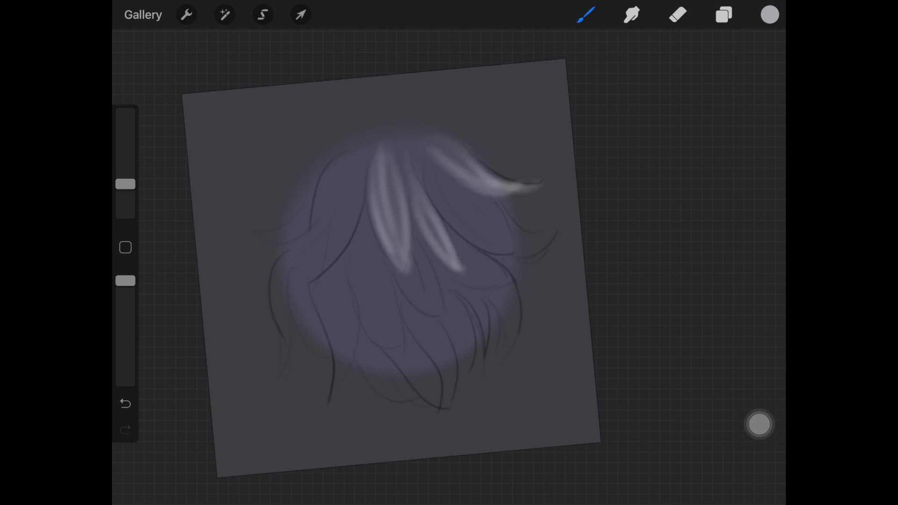
{"action": "left_click_drag", "start_coordinate": [415, 146], "coordinate": [447, 215]}
{"action": "left_click_drag", "start_coordinate": [428, 169], "coordinate": [501, 249]}
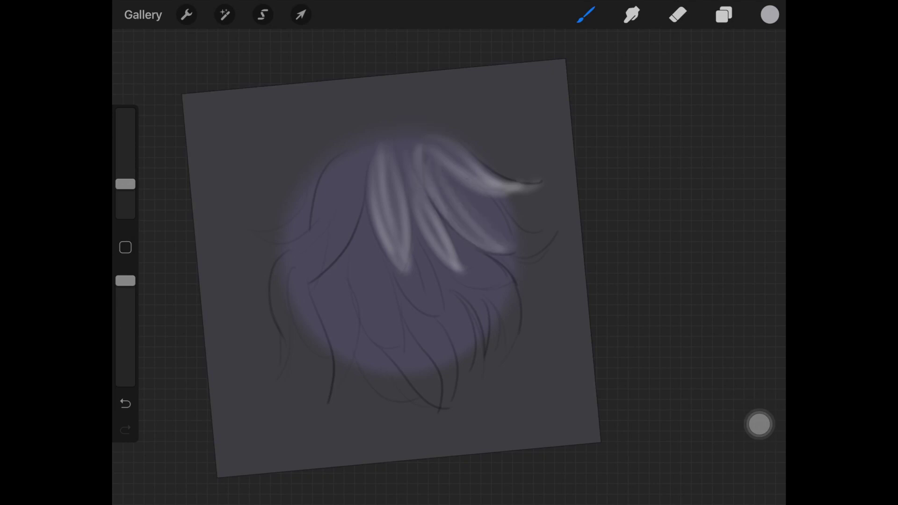
{"action": "left_click_drag", "start_coordinate": [488, 203], "coordinate": [555, 240]}
{"action": "left_click_drag", "start_coordinate": [456, 188], "coordinate": [552, 243]}
{"action": "left_click_drag", "start_coordinate": [460, 224], "coordinate": [551, 240]}
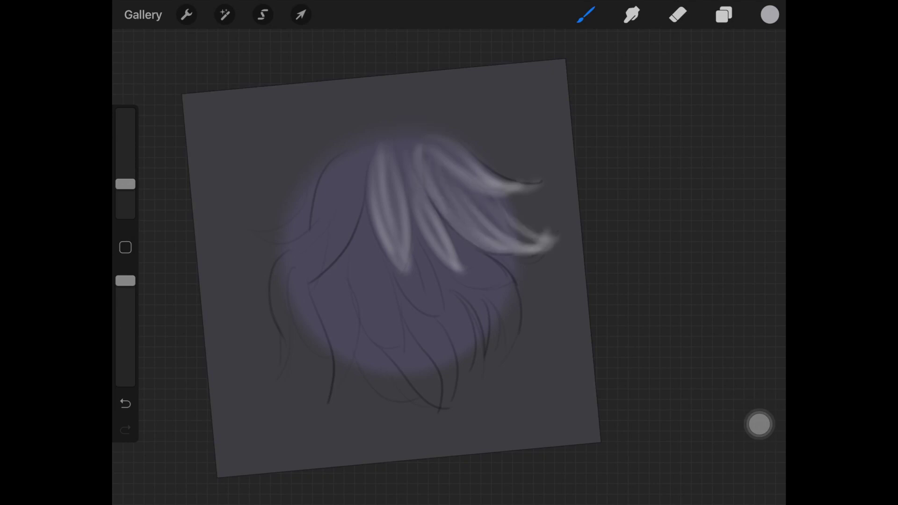
{"action": "scroll", "coordinate": [383, 245], "scroll_direction": "down", "scroll_amount": 1}
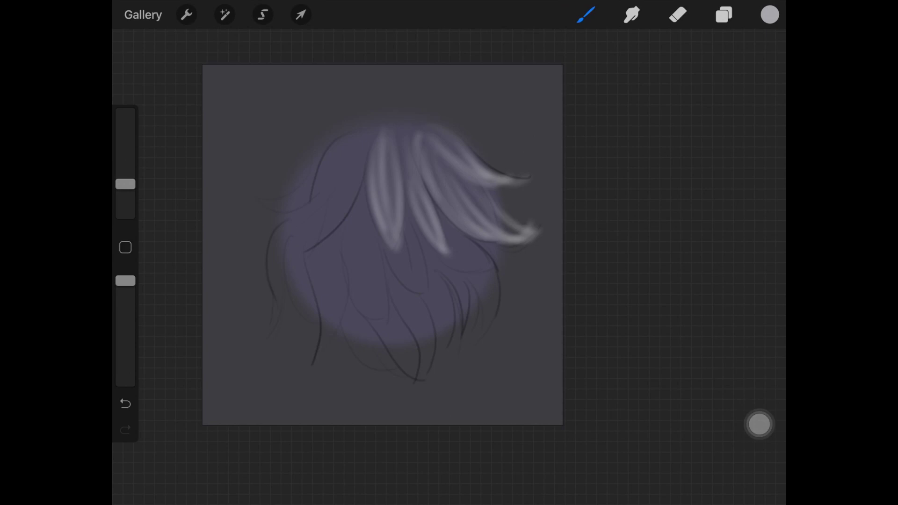
Paint pale highlight strokes over the left hair lock up to its top.
{"action": "left_click_drag", "start_coordinate": [316, 159], "coordinate": [261, 204]}
{"action": "left_click_drag", "start_coordinate": [331, 133], "coordinate": [274, 207]}
{"action": "left_click_drag", "start_coordinate": [318, 171], "coordinate": [309, 187]}
{"action": "mouse_move", "coordinate": [364, 122]}
{"action": "left_mouse_down"}
{"action": "mouse_move", "coordinate": [292, 209]}
{"action": "mouse_move", "coordinate": [309, 223]}
{"action": "left_mouse_up"}
{"action": "left_click_drag", "start_coordinate": [331, 187], "coordinate": [306, 220]}
{"action": "left_click_drag", "start_coordinate": [351, 158], "coordinate": [272, 223]}
{"action": "mouse_move", "coordinate": [363, 140]}
{"action": "left_mouse_down"}
{"action": "mouse_move", "coordinate": [308, 248]}
{"action": "mouse_move", "coordinate": [324, 184]}
{"action": "mouse_move", "coordinate": [309, 239]}
{"action": "mouse_move", "coordinate": [290, 256]}
{"action": "left_mouse_up"}
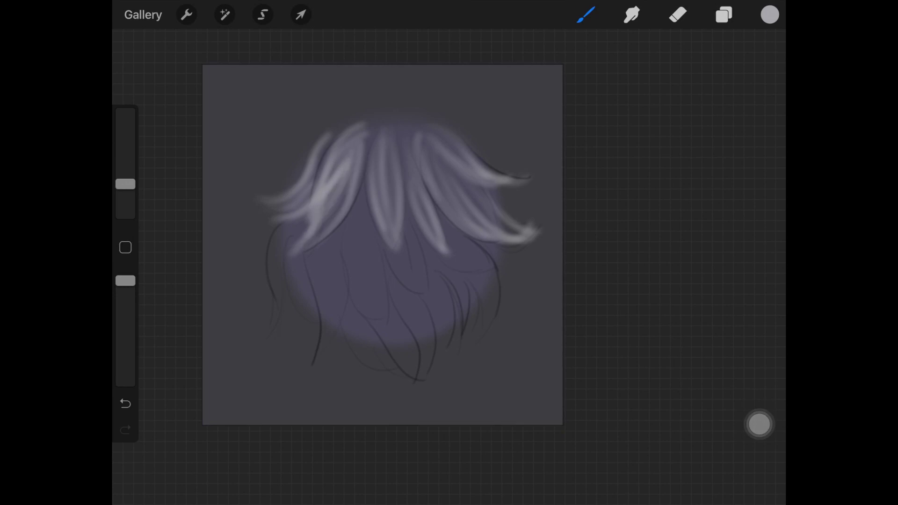
{"action": "mouse_move", "coordinate": [376, 125]}
{"action": "left_mouse_down"}
{"action": "mouse_move", "coordinate": [332, 153]}
{"action": "mouse_move", "coordinate": [332, 136]}
{"action": "mouse_move", "coordinate": [317, 155]}
{"action": "left_mouse_up"}
Add highlights at the top centre and down the central hair locks.
{"action": "left_click_drag", "start_coordinate": [379, 130], "coordinate": [367, 166]}
{"action": "mouse_move", "coordinate": [382, 131]}
{"action": "left_mouse_down"}
{"action": "mouse_move", "coordinate": [378, 169]}
{"action": "mouse_move", "coordinate": [394, 155]}
{"action": "mouse_move", "coordinate": [407, 167]}
{"action": "left_mouse_up"}
{"action": "left_click_drag", "start_coordinate": [417, 123], "coordinate": [412, 156]}
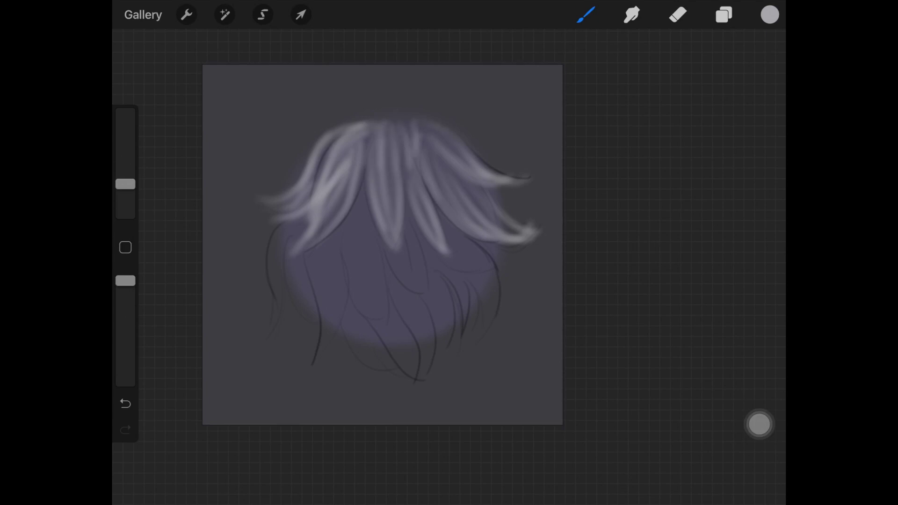
{"action": "left_click_drag", "start_coordinate": [352, 196], "coordinate": [342, 287]}
{"action": "left_click_drag", "start_coordinate": [350, 225], "coordinate": [355, 306]}
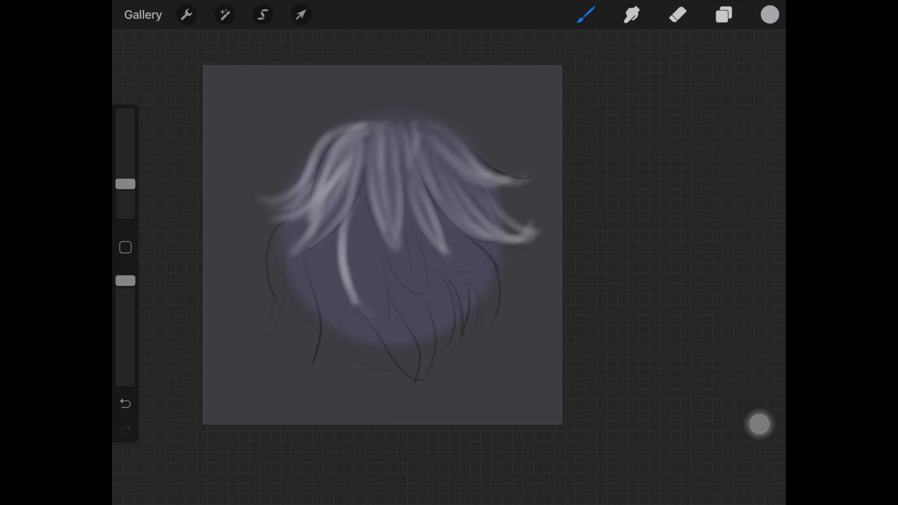
{"action": "left_click_drag", "start_coordinate": [364, 193], "coordinate": [379, 309]}
{"action": "left_click_drag", "start_coordinate": [372, 216], "coordinate": [359, 300]}
{"action": "left_click_drag", "start_coordinate": [377, 233], "coordinate": [383, 327]}
Extend highlights down the central, central-right and far-left locks, redoing a misplaced stroke.
{"action": "mouse_move", "coordinate": [365, 214]}
{"action": "left_mouse_down"}
{"action": "mouse_move", "coordinate": [379, 326]}
{"action": "mouse_move", "coordinate": [365, 331]}
{"action": "left_mouse_up"}
{"action": "mouse_move", "coordinate": [313, 237]}
{"action": "left_mouse_down"}
{"action": "mouse_move", "coordinate": [317, 360]}
{"action": "mouse_move", "coordinate": [327, 309]}
{"action": "left_mouse_up"}
{"action": "mouse_move", "coordinate": [330, 242]}
{"action": "left_mouse_down"}
{"action": "mouse_move", "coordinate": [324, 339]}
{"action": "mouse_move", "coordinate": [330, 317]}
{"action": "left_mouse_up"}
{"action": "mouse_move", "coordinate": [338, 268]}
{"action": "left_mouse_down"}
{"action": "mouse_move", "coordinate": [346, 324]}
{"action": "mouse_move", "coordinate": [333, 341]}
{"action": "left_mouse_up"}
{"action": "left_click_drag", "start_coordinate": [411, 224], "coordinate": [429, 298]}
{"action": "mouse_move", "coordinate": [385, 245]}
{"action": "left_mouse_down"}
{"action": "mouse_move", "coordinate": [421, 303]}
{"action": "mouse_move", "coordinate": [429, 301]}
{"action": "left_mouse_up"}
{"action": "mouse_move", "coordinate": [284, 227]}
{"action": "left_mouse_down"}
{"action": "mouse_move", "coordinate": [269, 326]}
{"action": "mouse_move", "coordinate": [275, 297]}
{"action": "left_mouse_up"}
{"action": "key", "text": "ctrl+z"}
{"action": "left_click_drag", "start_coordinate": [286, 258], "coordinate": [275, 333]}
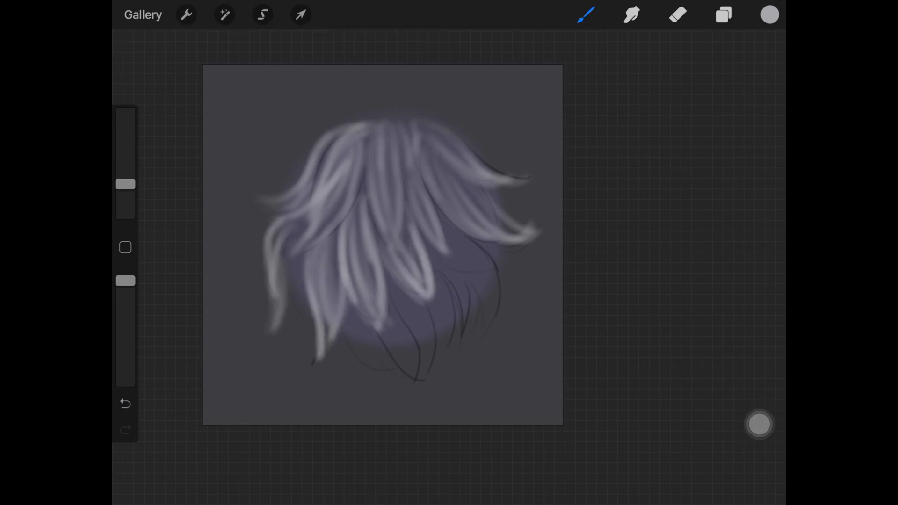
{"action": "mouse_move", "coordinate": [312, 255]}
{"action": "left_mouse_down"}
{"action": "mouse_move", "coordinate": [284, 329]}
{"action": "mouse_move", "coordinate": [289, 323]}
{"action": "left_mouse_up"}
Cover the dark lower and lower-right areas and the right locks with pale strands.
{"action": "mouse_move", "coordinate": [342, 329]}
{"action": "left_mouse_down"}
{"action": "mouse_move", "coordinate": [390, 374]}
{"action": "mouse_move", "coordinate": [423, 386]}
{"action": "left_mouse_up"}
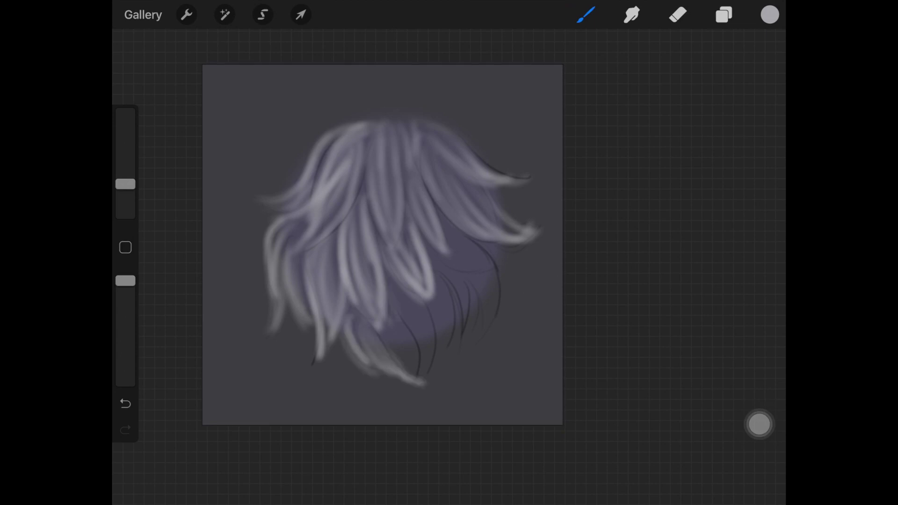
{"action": "left_click_drag", "start_coordinate": [397, 301], "coordinate": [421, 386]}
{"action": "left_click_drag", "start_coordinate": [425, 304], "coordinate": [439, 381]}
{"action": "left_click_drag", "start_coordinate": [406, 302], "coordinate": [424, 383]}
{"action": "mouse_move", "coordinate": [444, 273]}
{"action": "left_mouse_down"}
{"action": "mouse_move", "coordinate": [457, 351]}
{"action": "mouse_move", "coordinate": [456, 338]}
{"action": "left_mouse_up"}
{"action": "mouse_move", "coordinate": [456, 290]}
{"action": "left_mouse_down"}
{"action": "mouse_move", "coordinate": [471, 356]}
{"action": "mouse_move", "coordinate": [484, 350]}
{"action": "left_mouse_up"}
{"action": "left_click_drag", "start_coordinate": [477, 237], "coordinate": [501, 342]}
{"action": "left_click_drag", "start_coordinate": [449, 226], "coordinate": [492, 328]}
{"action": "left_click_drag", "start_coordinate": [456, 232], "coordinate": [492, 345]}
{"action": "left_click_drag", "start_coordinate": [442, 211], "coordinate": [494, 312]}
{"action": "left_click_drag", "start_coordinate": [430, 225], "coordinate": [463, 279]}
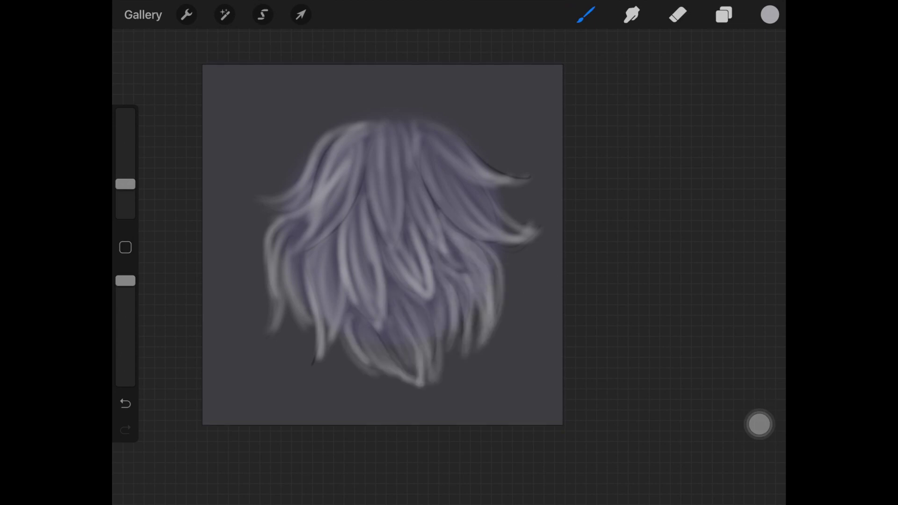
Check the layers, enlarge the brush slightly and paint pale strands over the upper-left and upper-middle locks.
{"action": "left_click", "coordinate": [723, 15]}
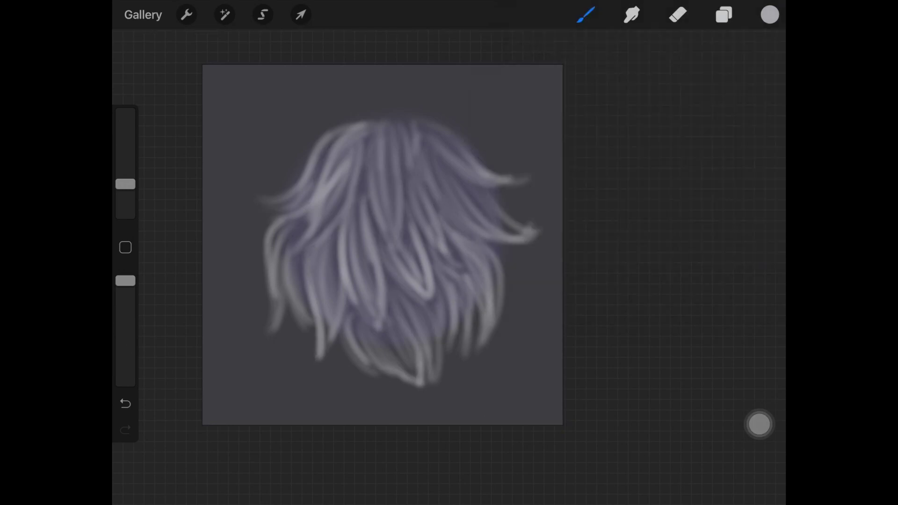
{"action": "left_click_drag", "start_coordinate": [125, 184], "coordinate": [125, 181]}
{"action": "left_click_drag", "start_coordinate": [331, 118], "coordinate": [313, 172]}
{"action": "left_click", "coordinate": [125, 403]}
{"action": "mouse_move", "coordinate": [342, 125]}
{"action": "left_mouse_down"}
{"action": "mouse_move", "coordinate": [301, 204]}
{"action": "mouse_move", "coordinate": [301, 250]}
{"action": "mouse_move", "coordinate": [336, 221]}
{"action": "left_mouse_up"}
{"action": "mouse_move", "coordinate": [372, 134]}
{"action": "left_mouse_down"}
{"action": "mouse_move", "coordinate": [365, 224]}
{"action": "mouse_move", "coordinate": [391, 255]}
{"action": "left_mouse_up"}
{"action": "mouse_move", "coordinate": [411, 122]}
{"action": "left_mouse_down"}
{"action": "mouse_move", "coordinate": [368, 211]}
{"action": "mouse_move", "coordinate": [393, 268]}
{"action": "left_mouse_up"}
Rotate the canvas, paint new strands in the upper-middle locks, then straighten the view.
{"action": "left_click_drag", "start_coordinate": [350, 123], "coordinate": [284, 184]}
{"action": "left_click_drag", "start_coordinate": [333, 144], "coordinate": [271, 211]}
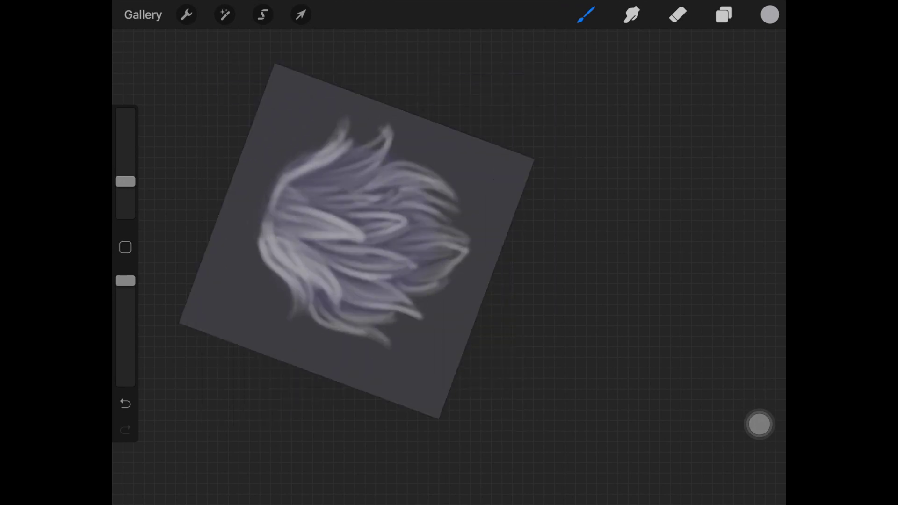
{"action": "left_click", "coordinate": [125, 404]}
{"action": "mouse_move", "coordinate": [389, 123]}
{"action": "left_mouse_down"}
{"action": "mouse_move", "coordinate": [284, 184]}
{"action": "mouse_move", "coordinate": [336, 169]}
{"action": "left_mouse_up"}
{"action": "left_click_drag", "start_coordinate": [387, 134], "coordinate": [309, 195]}
{"action": "left_click_drag", "start_coordinate": [390, 191], "coordinate": [331, 205]}
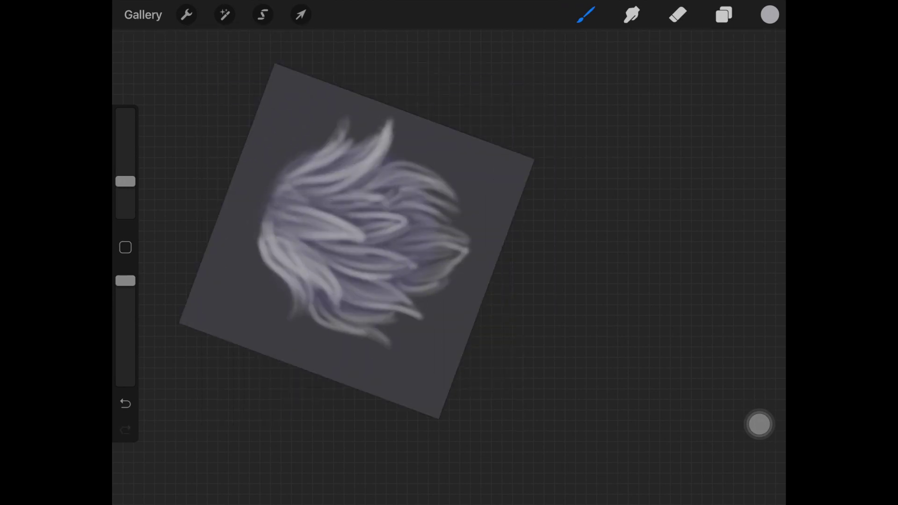
{"action": "mouse_move", "coordinate": [394, 211]}
{"action": "left_mouse_down"}
{"action": "mouse_move", "coordinate": [421, 176]}
{"action": "mouse_move", "coordinate": [449, 162]}
{"action": "left_mouse_up"}
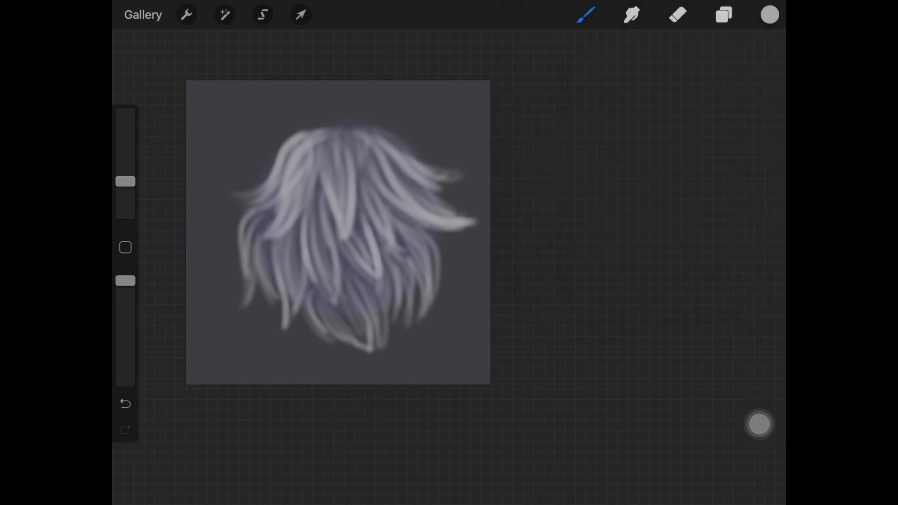
Paint pale strands through the middle, lower and left hair locks.
{"action": "left_click_drag", "start_coordinate": [371, 246], "coordinate": [383, 300]}
{"action": "left_click_drag", "start_coordinate": [352, 212], "coordinate": [372, 275]}
{"action": "left_click_drag", "start_coordinate": [325, 239], "coordinate": [338, 310]}
{"action": "left_click_drag", "start_coordinate": [309, 213], "coordinate": [340, 315]}
{"action": "left_click_drag", "start_coordinate": [304, 278], "coordinate": [281, 335]}
{"action": "mouse_move", "coordinate": [298, 226]}
{"action": "left_mouse_down"}
{"action": "mouse_move", "coordinate": [277, 320]}
{"action": "mouse_move", "coordinate": [291, 292]}
{"action": "left_mouse_up"}
{"action": "left_click_drag", "start_coordinate": [333, 134], "coordinate": [319, 197]}
{"action": "left_click_drag", "start_coordinate": [253, 240], "coordinate": [242, 308]}
{"action": "left_click_drag", "start_coordinate": [268, 212], "coordinate": [239, 276]}
{"action": "left_click_drag", "start_coordinate": [274, 236], "coordinate": [256, 314]}
{"action": "left_click_drag", "start_coordinate": [270, 207], "coordinate": [257, 241]}
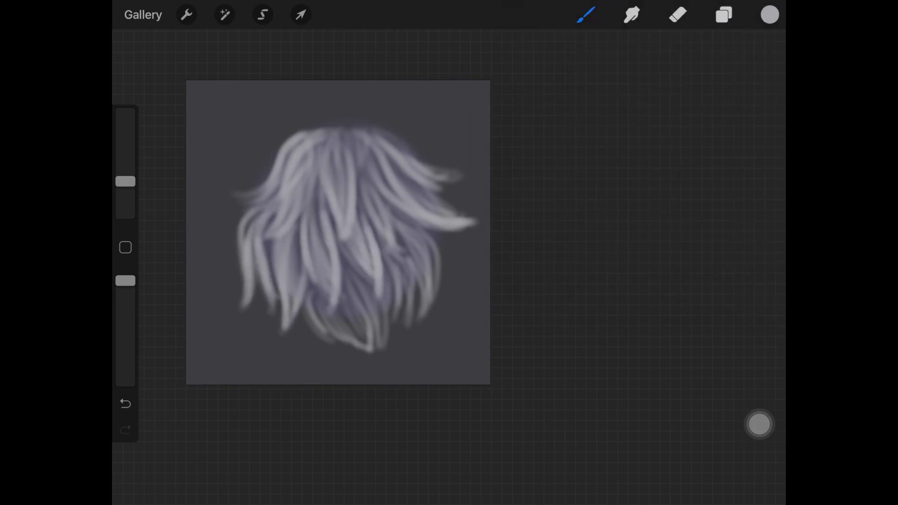
Redo a left strand and extend the lower-middle hair tips downward with pale strokes.
{"action": "key", "text": "ctrl+z"}
{"action": "key", "text": "ctrl+z"}
{"action": "left_click_drag", "start_coordinate": [273, 204], "coordinate": [257, 319]}
{"action": "left_click_drag", "start_coordinate": [311, 289], "coordinate": [349, 349]}
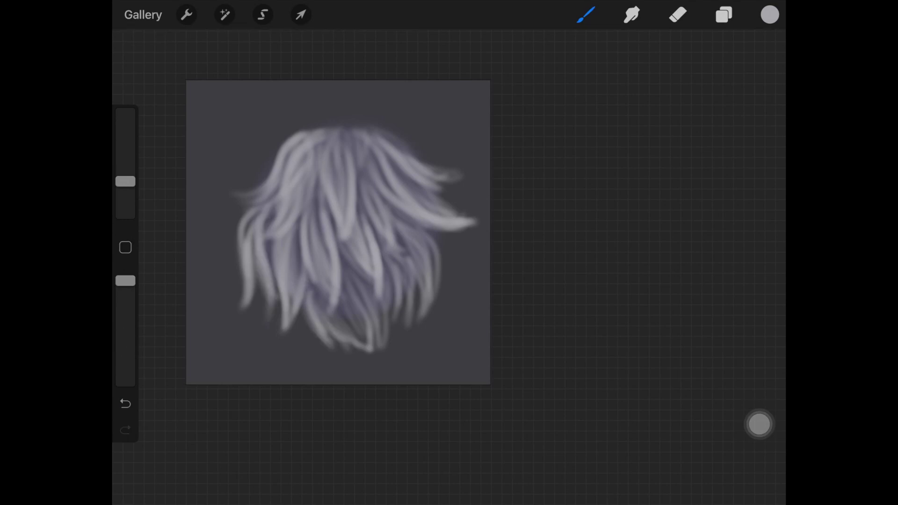
{"action": "left_click_drag", "start_coordinate": [333, 300], "coordinate": [325, 334]}
{"action": "left_click_drag", "start_coordinate": [347, 278], "coordinate": [366, 346]}
{"action": "left_click_drag", "start_coordinate": [339, 252], "coordinate": [373, 362]}
{"action": "left_click_drag", "start_coordinate": [341, 284], "coordinate": [370, 359]}
{"action": "left_click_drag", "start_coordinate": [340, 314], "coordinate": [363, 364]}
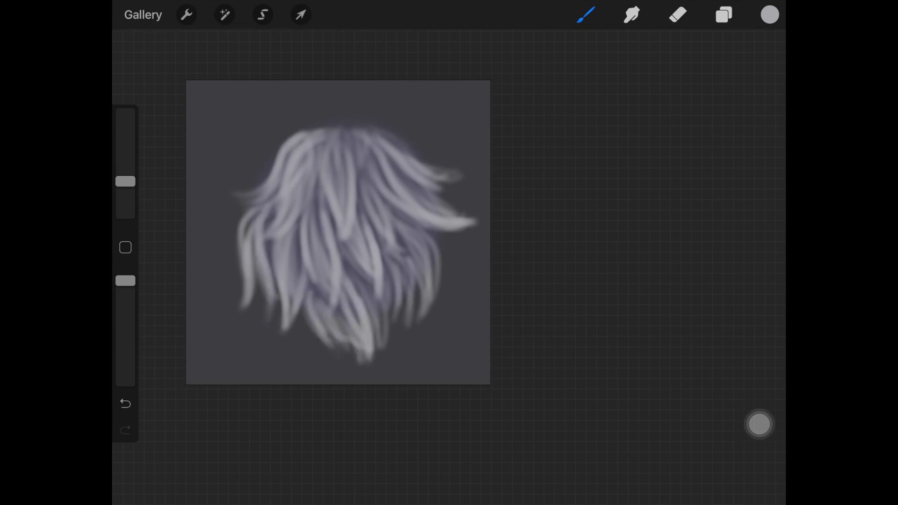
Paint pale strands on the lower-right, right and left locks, then recentre the drawing.
{"action": "left_click_drag", "start_coordinate": [391, 289], "coordinate": [379, 344]}
{"action": "left_click_drag", "start_coordinate": [382, 277], "coordinate": [366, 334]}
{"action": "mouse_move", "coordinate": [377, 259]}
{"action": "left_mouse_down"}
{"action": "mouse_move", "coordinate": [346, 336]}
{"action": "mouse_move", "coordinate": [423, 322]}
{"action": "left_mouse_up"}
{"action": "key", "text": "ctrl+z"}
{"action": "mouse_move", "coordinate": [421, 224]}
{"action": "left_mouse_down"}
{"action": "mouse_move", "coordinate": [406, 284]}
{"action": "mouse_move", "coordinate": [397, 285]}
{"action": "left_mouse_up"}
{"action": "left_click_drag", "start_coordinate": [422, 246], "coordinate": [409, 285]}
{"action": "left_click_drag", "start_coordinate": [422, 192], "coordinate": [467, 177]}
{"action": "left_click_drag", "start_coordinate": [439, 180], "coordinate": [457, 170]}
{"action": "left_click_drag", "start_coordinate": [261, 188], "coordinate": [240, 195]}
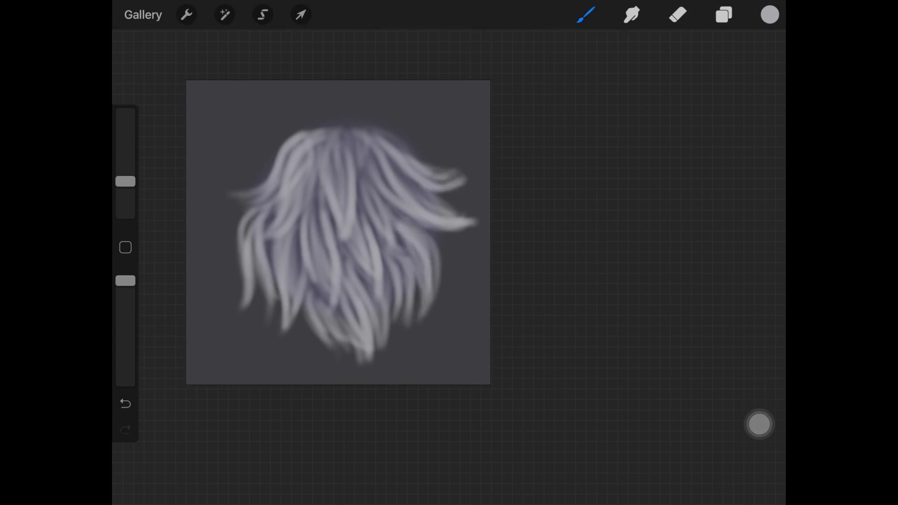
{"action": "left_click_drag", "start_coordinate": [339, 232], "coordinate": [396, 259]}
Switch to Smudge with the Airbrushing Soft Airbrush and set a small smudge size.
{"action": "left_click", "coordinate": [632, 15]}
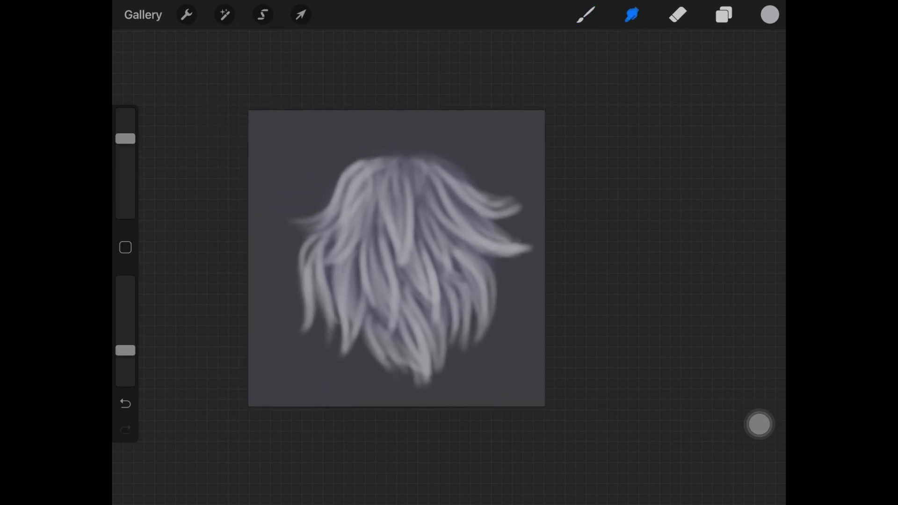
{"action": "mouse_move", "coordinate": [125, 138]}
{"action": "left_mouse_down"}
{"action": "mouse_move", "coordinate": [125, 166]}
{"action": "mouse_move", "coordinate": [125, 113]}
{"action": "left_mouse_up"}
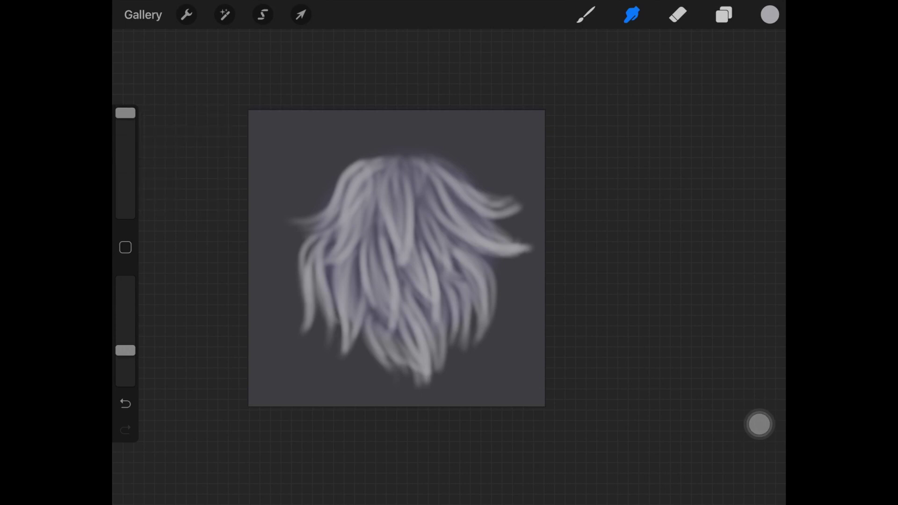
{"action": "left_click_drag", "start_coordinate": [393, 218], "coordinate": [392, 257]}
{"action": "key", "text": "ctrl+z"}
{"action": "left_click", "coordinate": [631, 15]}
{"action": "left_click", "coordinate": [550, 321]}
{"action": "left_click", "coordinate": [684, 113]}
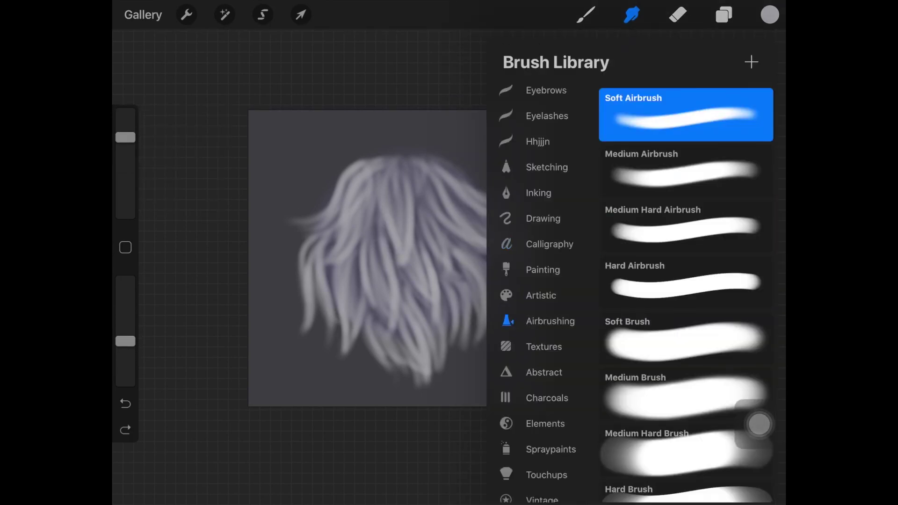
{"action": "left_click", "coordinate": [701, 295]}
{"action": "left_click_drag", "start_coordinate": [125, 112], "coordinate": [124, 192]}
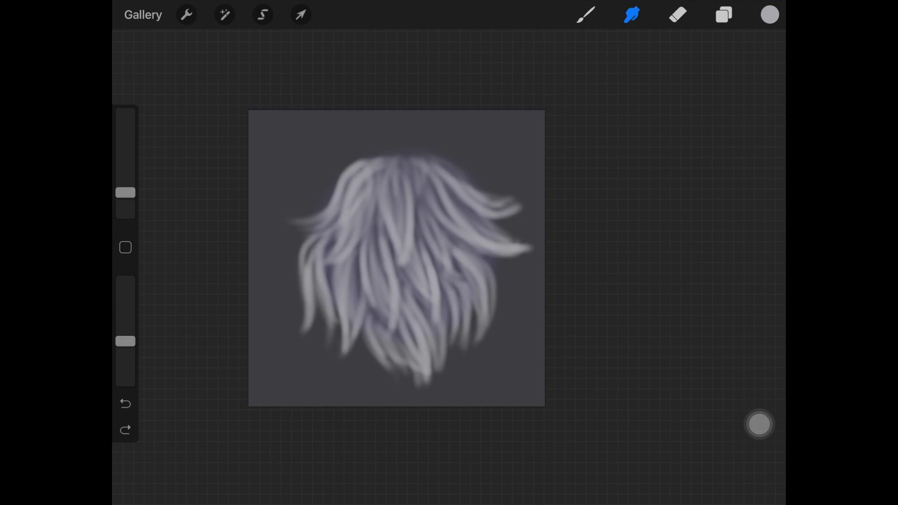
{"action": "left_click_drag", "start_coordinate": [125, 192], "coordinate": [124, 171]}
Smudge the lower, central and right hair tips so they fade out softly.
{"action": "left_click_drag", "start_coordinate": [347, 345], "coordinate": [335, 366]}
{"action": "left_click_drag", "start_coordinate": [418, 367], "coordinate": [422, 394]}
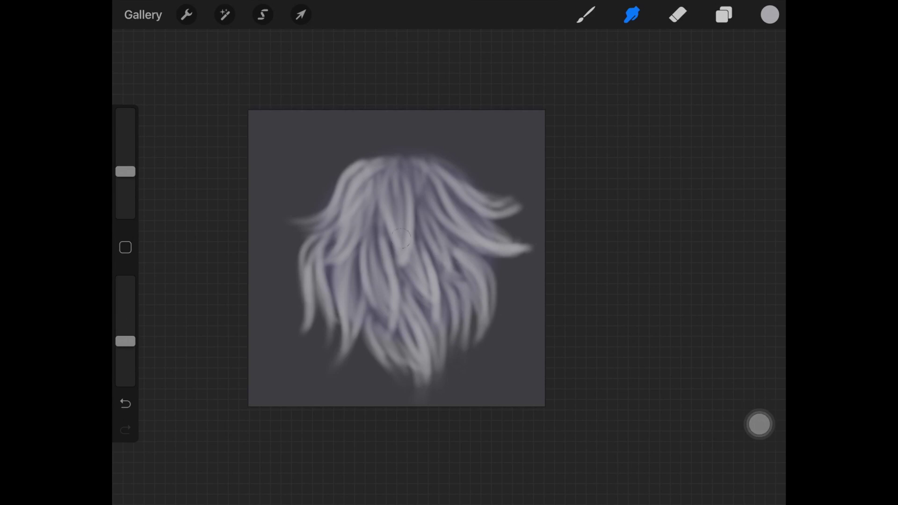
{"action": "left_click_drag", "start_coordinate": [533, 253], "coordinate": [503, 243]}
Pick a darker lavender from the colour disc and enlarge the brush slightly, undoing stray strokes.
{"action": "left_click", "coordinate": [770, 14]}
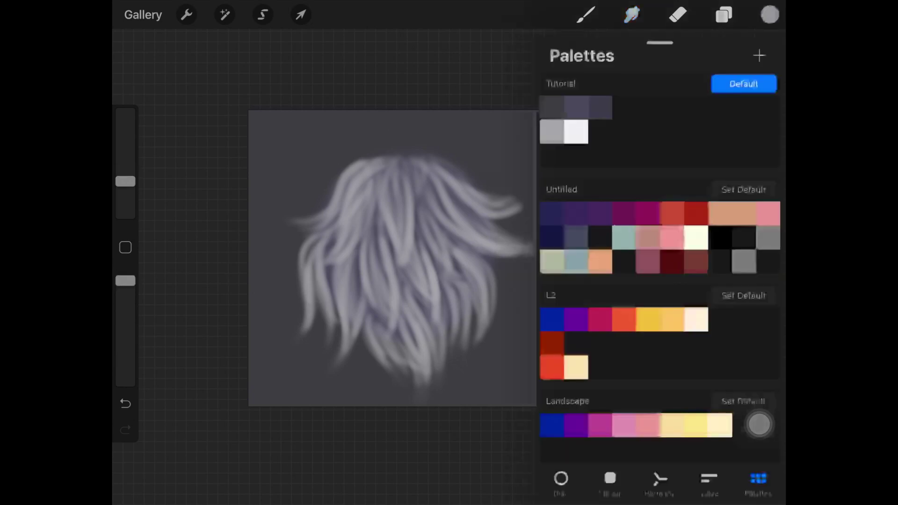
{"action": "left_click", "coordinate": [561, 483]}
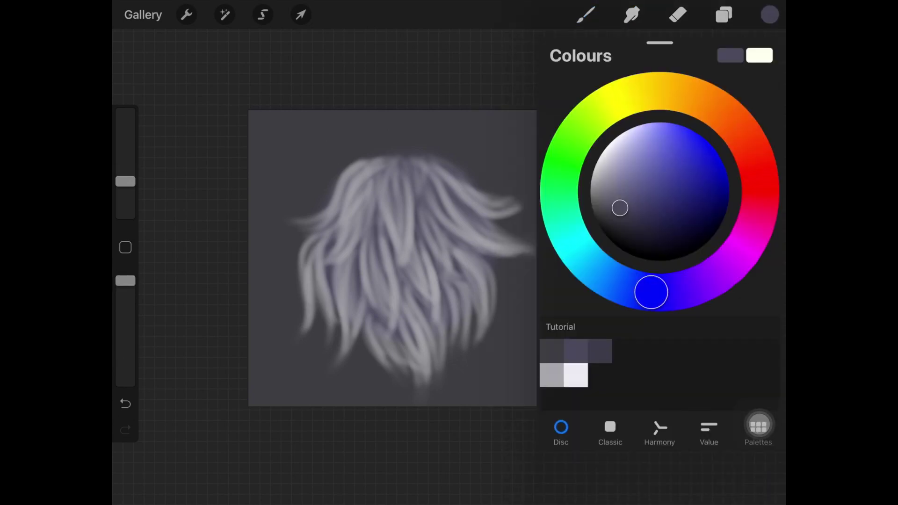
{"action": "left_click", "coordinate": [621, 203]}
{"action": "left_click", "coordinate": [770, 15]}
{"action": "left_click", "coordinate": [587, 15]}
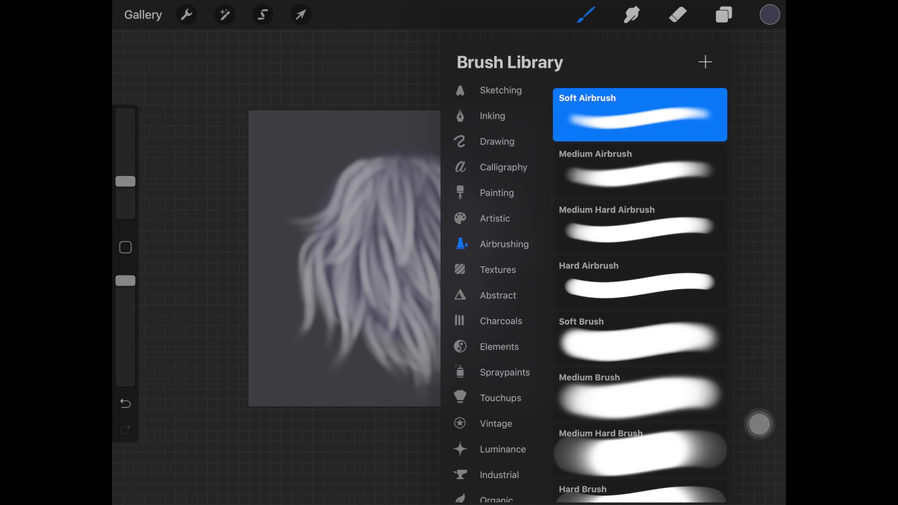
{"action": "key", "text": "Escape"}
{"action": "key", "text": "ctrl+z"}
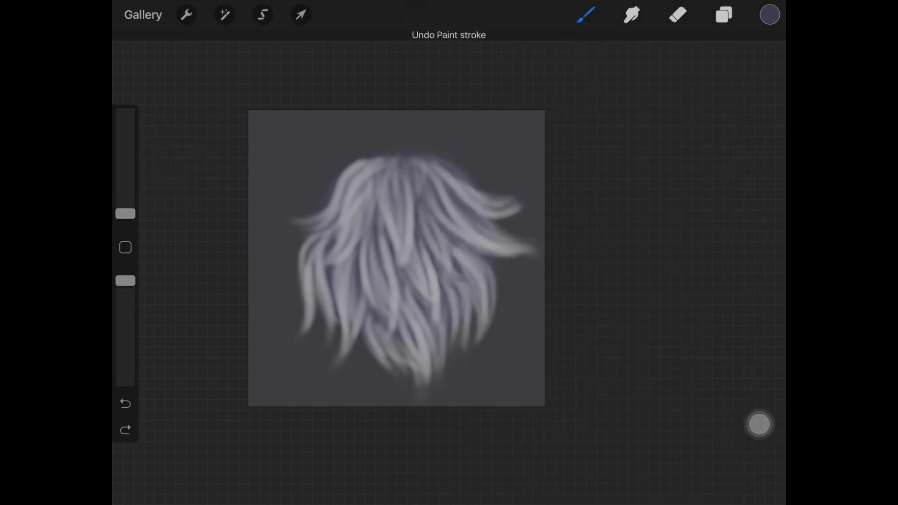
{"action": "key", "text": "ctrl+z"}
{"action": "left_click", "coordinate": [724, 14]}
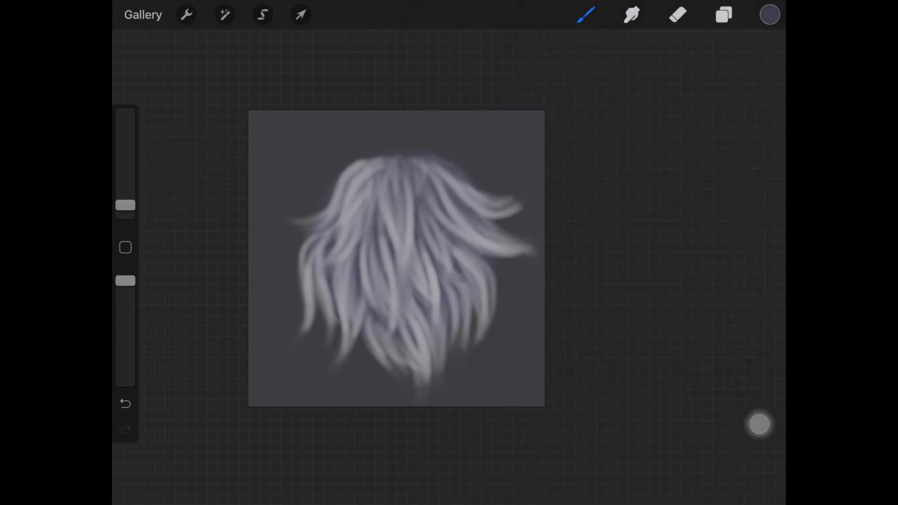
{"action": "left_click", "coordinate": [770, 14]}
{"action": "key", "text": "ctrl+z"}
{"action": "left_click_drag", "start_coordinate": [125, 205], "coordinate": [125, 196]}
Paint darker strands down the middle, lower hair and faintly on the right side.
{"action": "left_click_drag", "start_coordinate": [399, 181], "coordinate": [386, 257]}
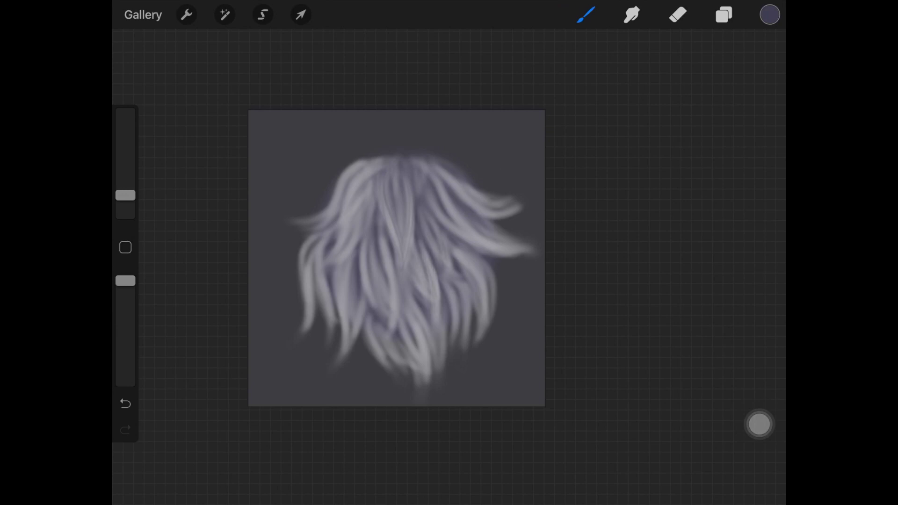
{"action": "key", "text": "ctrl+z"}
{"action": "key", "text": "ctrl+shift+z"}
{"action": "scroll", "coordinate": [397, 258], "scroll_direction": "down", "scroll_amount": 2}
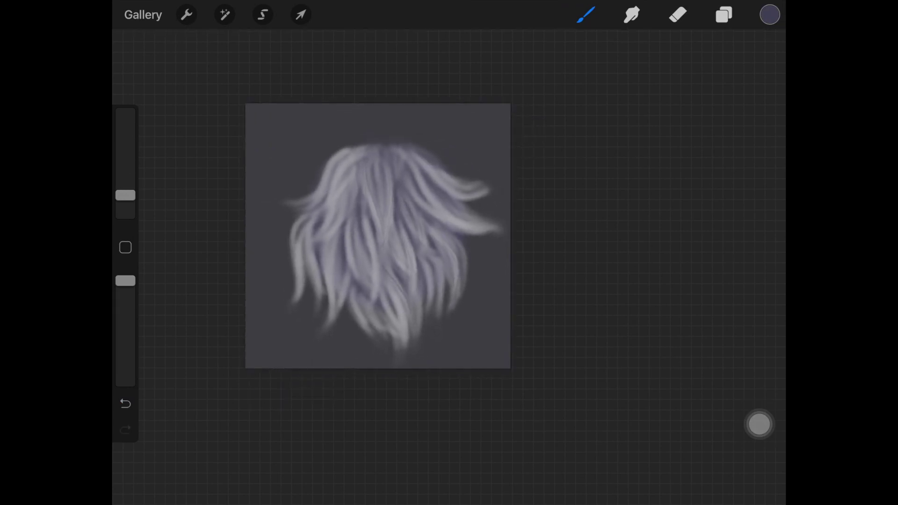
{"action": "key", "text": "ctrl+z"}
{"action": "mouse_move", "coordinate": [353, 226]}
{"action": "left_mouse_down"}
{"action": "mouse_move", "coordinate": [353, 278]}
{"action": "mouse_move", "coordinate": [361, 269]}
{"action": "left_mouse_up"}
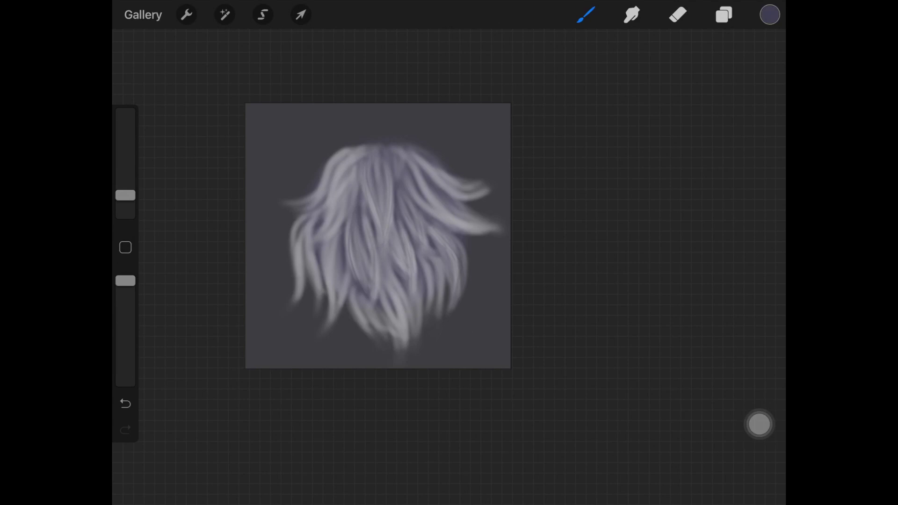
{"action": "key", "text": "ctrl+z"}
{"action": "key", "text": "ctrl+shift+z"}
{"action": "left_click_drag", "start_coordinate": [402, 301], "coordinate": [402, 341]}
{"action": "left_click_drag", "start_coordinate": [430, 271], "coordinate": [429, 293]}
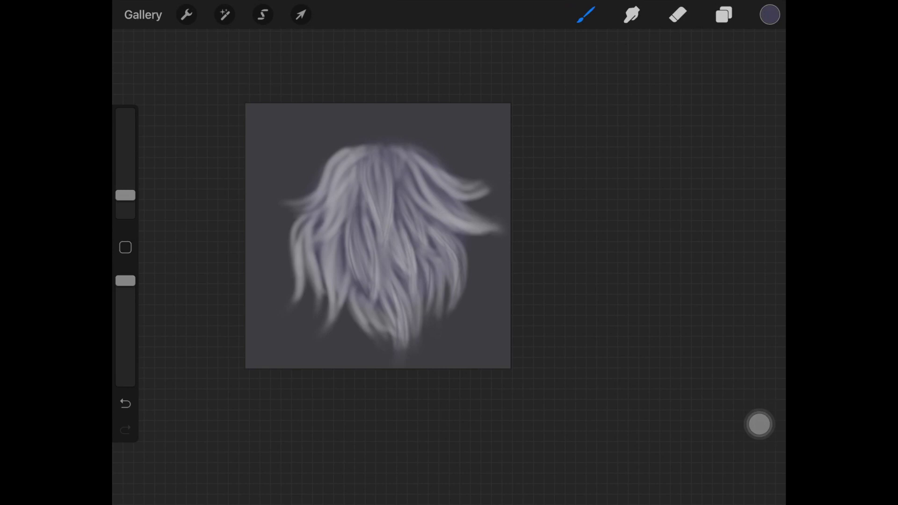
{"action": "mouse_move", "coordinate": [433, 198]}
{"action": "left_mouse_down"}
{"action": "mouse_move", "coordinate": [470, 225]}
{"action": "mouse_move", "coordinate": [461, 225]}
{"action": "left_mouse_up"}
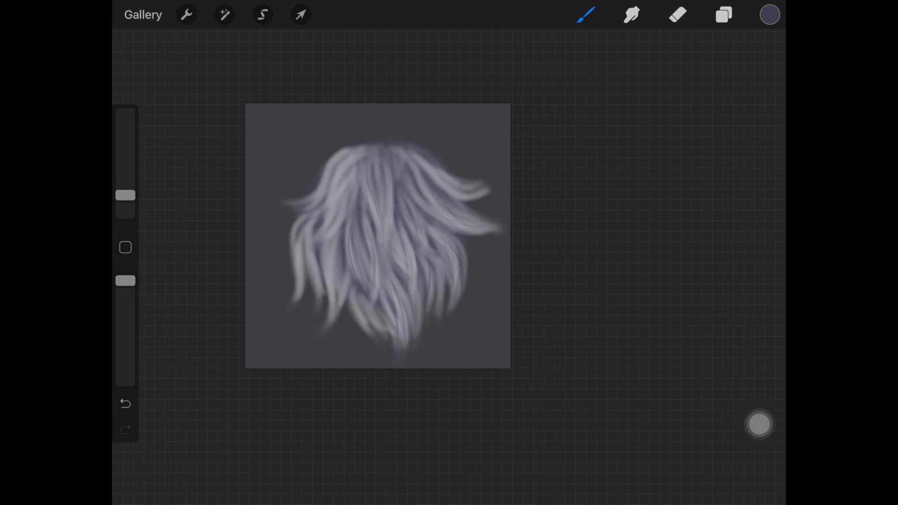
{"action": "left_click_drag", "start_coordinate": [432, 174], "coordinate": [463, 195]}
Paint darker strands through the left-centre, lower-left and upper-left hair.
{"action": "left_click_drag", "start_coordinate": [378, 236], "coordinate": [401, 230]}
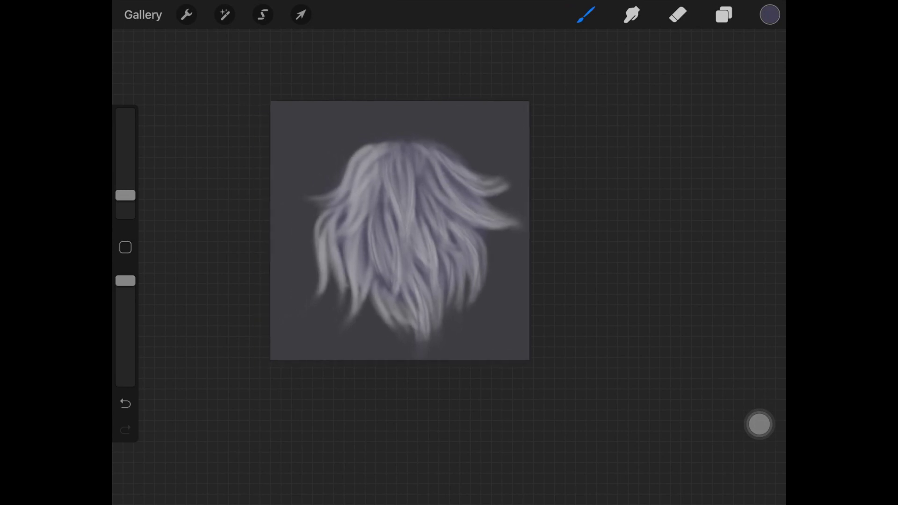
{"action": "mouse_move", "coordinate": [362, 164]}
{"action": "left_mouse_down"}
{"action": "mouse_move", "coordinate": [332, 205]}
{"action": "mouse_move", "coordinate": [354, 206]}
{"action": "mouse_move", "coordinate": [352, 229]}
{"action": "left_mouse_up"}
{"action": "left_click_drag", "start_coordinate": [355, 264], "coordinate": [354, 296]}
{"action": "mouse_move", "coordinate": [355, 244]}
{"action": "left_mouse_down"}
{"action": "mouse_move", "coordinate": [354, 310]}
{"action": "mouse_move", "coordinate": [380, 319]}
{"action": "left_mouse_up"}
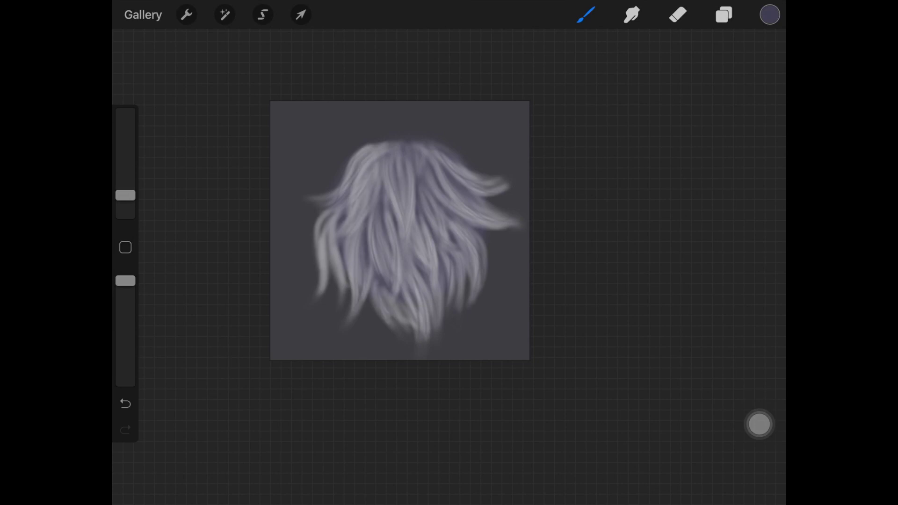
{"action": "left_click_drag", "start_coordinate": [324, 250], "coordinate": [321, 274]}
{"action": "left_click_drag", "start_coordinate": [340, 209], "coordinate": [331, 224]}
Smudge the upper-right hair tip softly outward.
{"action": "left_click", "coordinate": [723, 14]}
{"action": "left_click", "coordinate": [632, 14]}
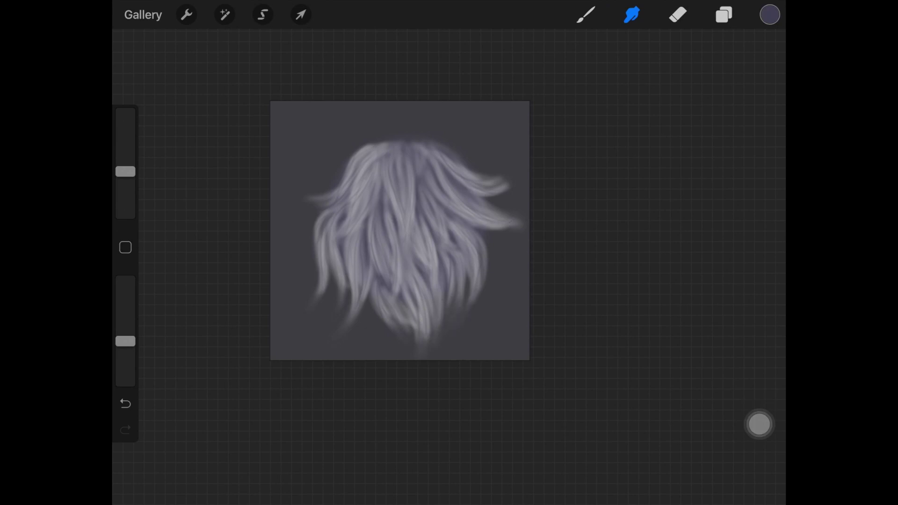
{"action": "left_click_drag", "start_coordinate": [501, 180], "coordinate": [511, 171]}
{"action": "left_click", "coordinate": [724, 14]}
Add a new Layer 5 above Layer 4 and set it to Multiply blending.
{"action": "left_click", "coordinate": [618, 105]}
{"action": "left_click", "coordinate": [759, 62]}
{"action": "left_click", "coordinate": [737, 107]}
{"action": "scroll", "coordinate": [657, 295], "scroll_direction": "up", "scroll_amount": 2}
{"action": "left_click", "coordinate": [575, 296]}
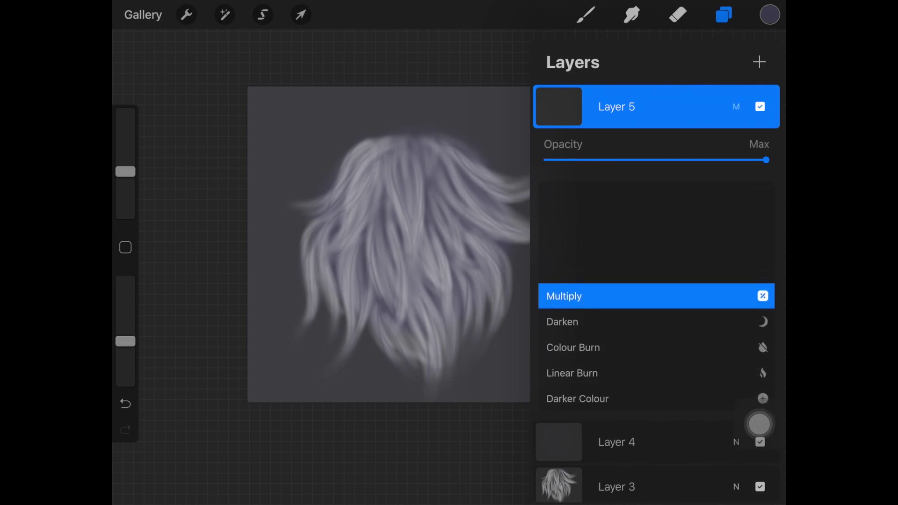
{"action": "left_click", "coordinate": [737, 106]}
{"action": "left_click", "coordinate": [723, 14]}
Pick a dark muted shadow colour and set the Soft Airbrush to a small size and low opacity.
{"action": "left_click", "coordinate": [770, 14]}
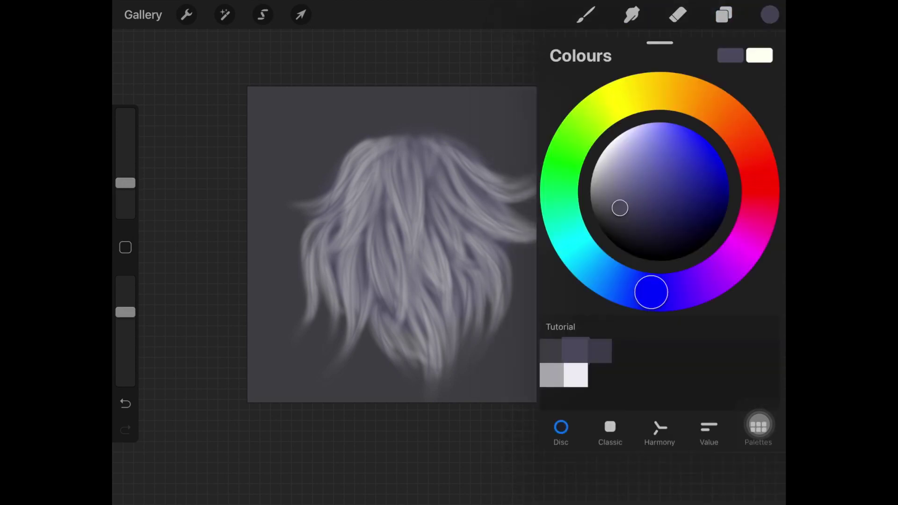
{"action": "left_click_drag", "start_coordinate": [619, 206], "coordinate": [626, 204]}
{"action": "left_click", "coordinate": [586, 14]}
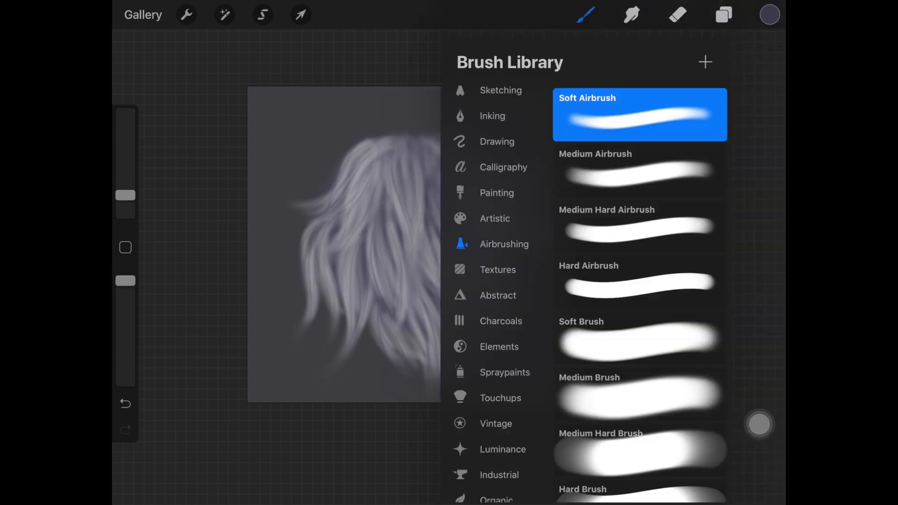
{"action": "left_click_drag", "start_coordinate": [125, 195], "coordinate": [125, 177]}
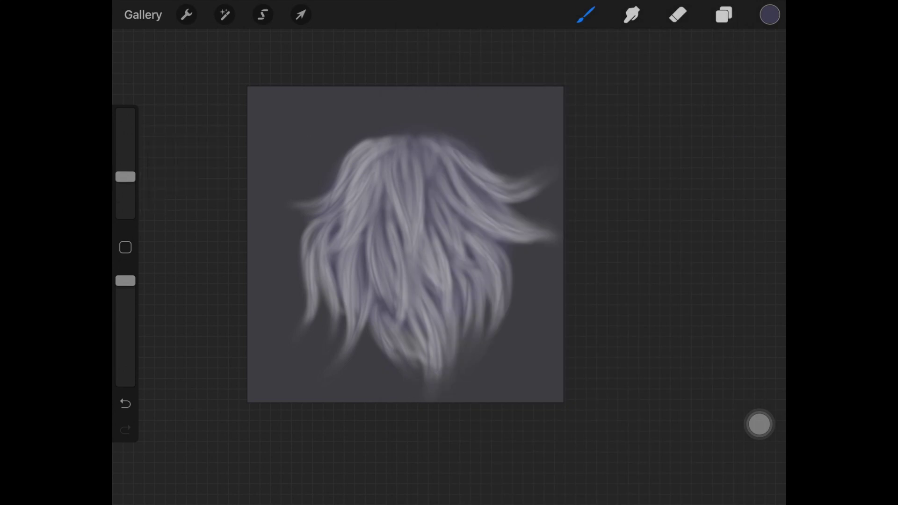
{"action": "mouse_move", "coordinate": [408, 145]}
{"action": "left_mouse_down"}
{"action": "mouse_move", "coordinate": [410, 169]}
{"action": "mouse_move", "coordinate": [404, 154]}
{"action": "mouse_move", "coordinate": [393, 185]}
{"action": "left_mouse_up"}
{"action": "key", "text": "ctrl+z"}
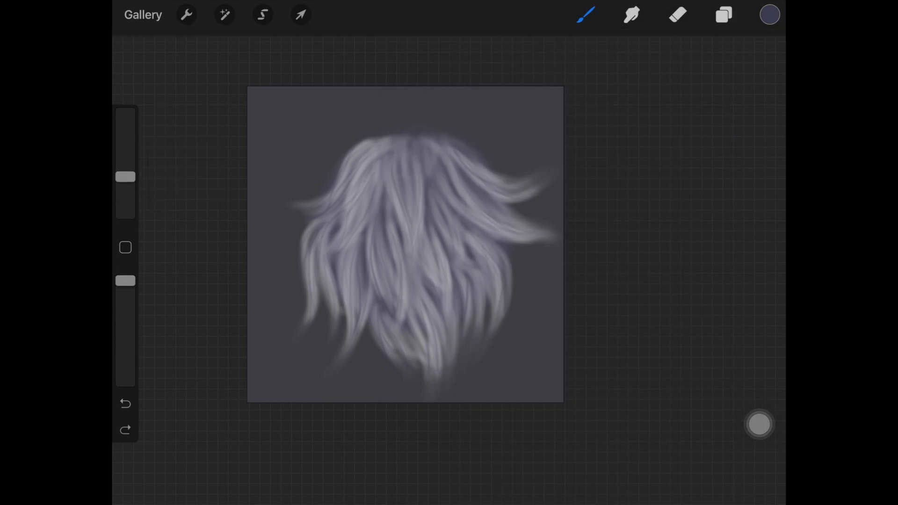
{"action": "left_click_drag", "start_coordinate": [125, 281], "coordinate": [125, 328]}
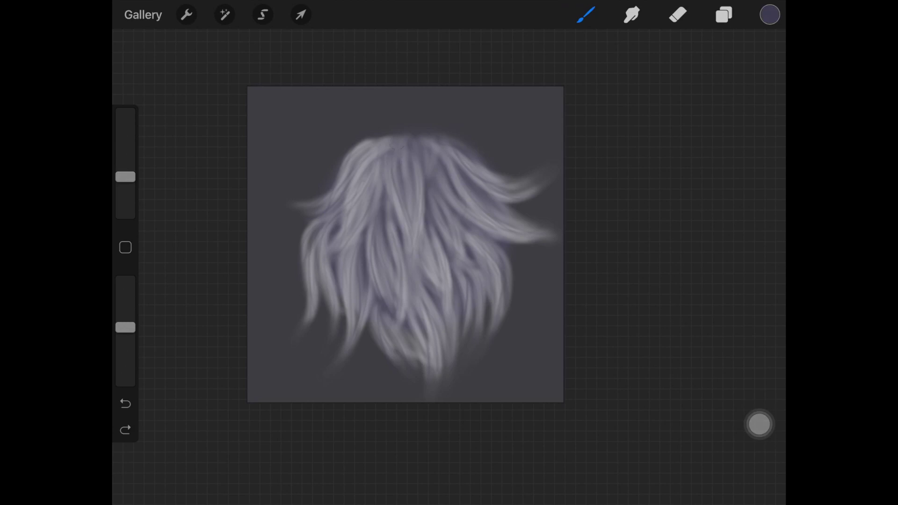
Paint soft shadows along the top and upper strands of the hair.
{"action": "mouse_move", "coordinate": [403, 142]}
{"action": "left_mouse_down"}
{"action": "mouse_move", "coordinate": [393, 173]}
{"action": "mouse_move", "coordinate": [409, 168]}
{"action": "mouse_move", "coordinate": [390, 179]}
{"action": "left_mouse_up"}
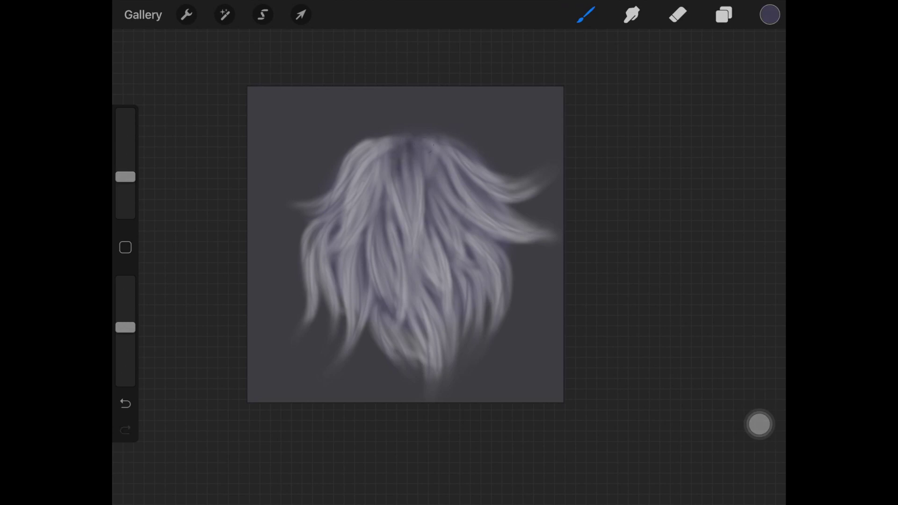
{"action": "left_click_drag", "start_coordinate": [425, 139], "coordinate": [434, 149]}
{"action": "left_click_drag", "start_coordinate": [433, 190], "coordinate": [434, 236]}
{"action": "left_click_drag", "start_coordinate": [433, 188], "coordinate": [447, 163]}
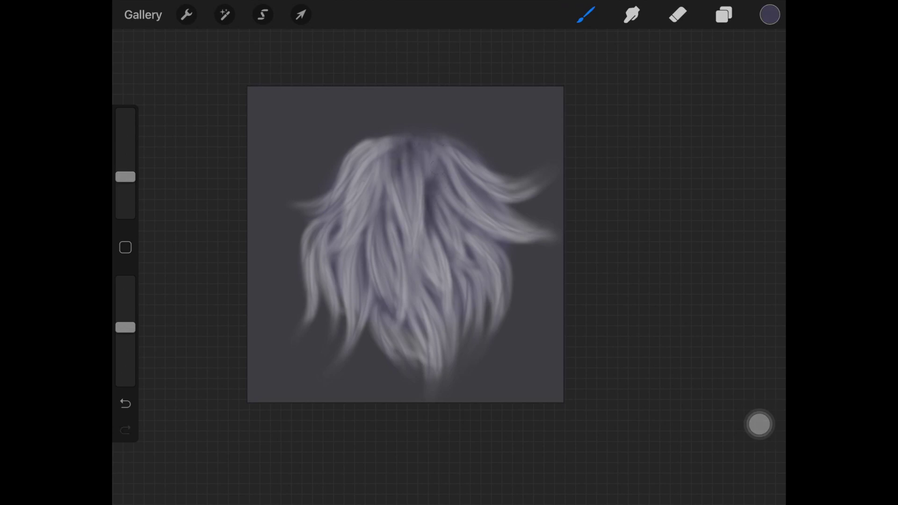
{"action": "mouse_move", "coordinate": [388, 196]}
{"action": "left_mouse_down"}
{"action": "mouse_move", "coordinate": [383, 223]}
{"action": "mouse_move", "coordinate": [396, 244]}
{"action": "left_mouse_up"}
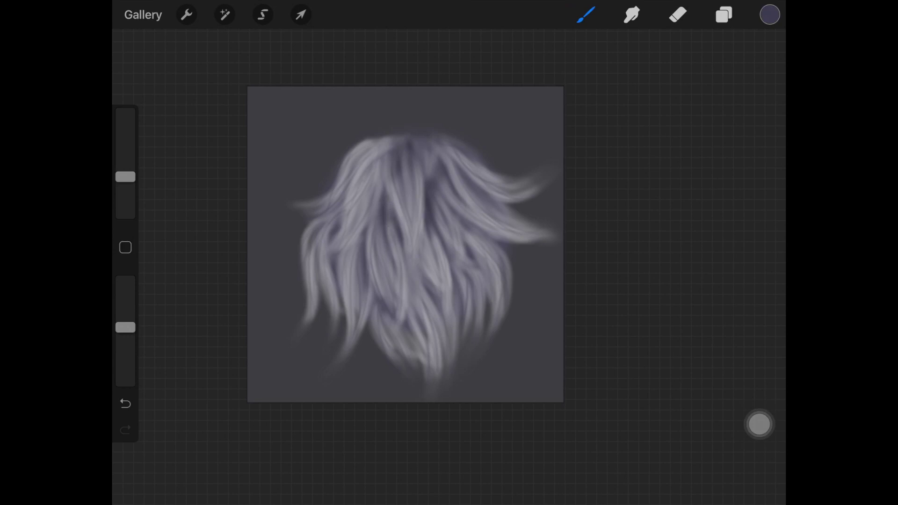
{"action": "mouse_move", "coordinate": [378, 169]}
{"action": "left_mouse_down"}
{"action": "mouse_move", "coordinate": [371, 198]}
{"action": "mouse_move", "coordinate": [356, 195]}
{"action": "mouse_move", "coordinate": [363, 171]}
{"action": "mouse_move", "coordinate": [360, 180]}
{"action": "left_mouse_up"}
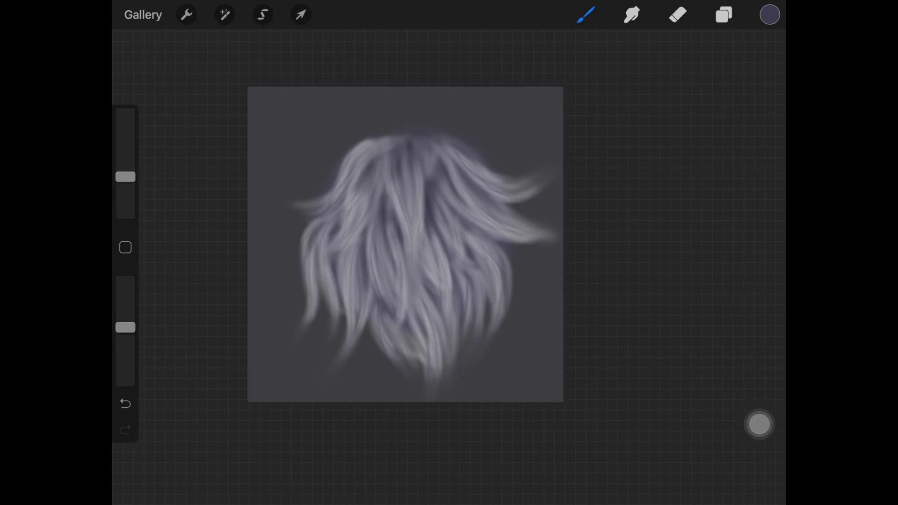
{"action": "left_click_drag", "start_coordinate": [374, 145], "coordinate": [345, 171]}
{"action": "left_click_drag", "start_coordinate": [372, 140], "coordinate": [343, 187]}
Shade the right-centre, centre and upper-left strands and darken along the crown.
{"action": "left_click_drag", "start_coordinate": [457, 246], "coordinate": [446, 276]}
{"action": "left_click_drag", "start_coordinate": [473, 225], "coordinate": [450, 298]}
{"action": "mouse_move", "coordinate": [480, 264]}
{"action": "left_mouse_down"}
{"action": "mouse_move", "coordinate": [457, 292]}
{"action": "mouse_move", "coordinate": [424, 289]}
{"action": "left_mouse_up"}
{"action": "left_click_drag", "start_coordinate": [427, 255], "coordinate": [406, 338]}
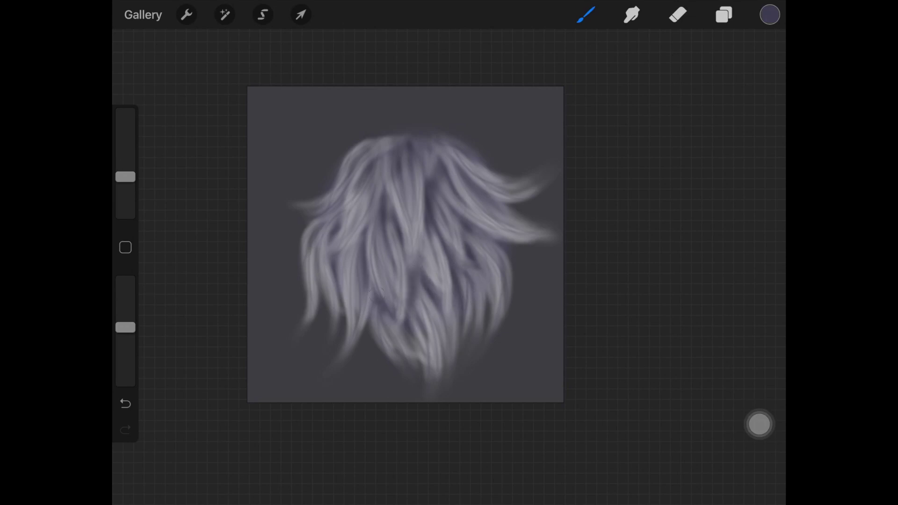
{"action": "left_click_drag", "start_coordinate": [378, 306], "coordinate": [374, 323]}
{"action": "mouse_move", "coordinate": [369, 228]}
{"action": "left_mouse_down"}
{"action": "mouse_move", "coordinate": [338, 275]}
{"action": "mouse_move", "coordinate": [353, 246]}
{"action": "left_mouse_up"}
{"action": "left_click_drag", "start_coordinate": [341, 203], "coordinate": [317, 243]}
{"action": "mouse_move", "coordinate": [380, 143]}
{"action": "left_mouse_down"}
{"action": "mouse_move", "coordinate": [335, 219]}
{"action": "mouse_move", "coordinate": [347, 205]}
{"action": "left_mouse_up"}
{"action": "left_click_drag", "start_coordinate": [471, 141], "coordinate": [432, 184]}
{"action": "mouse_move", "coordinate": [466, 139]}
{"action": "left_mouse_down"}
{"action": "mouse_move", "coordinate": [428, 161]}
{"action": "mouse_move", "coordinate": [347, 160]}
{"action": "mouse_move", "coordinate": [413, 135]}
{"action": "mouse_move", "coordinate": [369, 146]}
{"action": "left_mouse_up"}
Deepen shadows through the middle and add faint shadows down the left-centre and right hair.
{"action": "mouse_move", "coordinate": [475, 251]}
{"action": "left_mouse_down"}
{"action": "mouse_move", "coordinate": [452, 287]}
{"action": "mouse_move", "coordinate": [464, 294]}
{"action": "left_mouse_up"}
{"action": "mouse_move", "coordinate": [490, 228]}
{"action": "left_mouse_down"}
{"action": "mouse_move", "coordinate": [462, 264]}
{"action": "mouse_move", "coordinate": [483, 260]}
{"action": "mouse_move", "coordinate": [409, 316]}
{"action": "left_mouse_up"}
{"action": "left_click_drag", "start_coordinate": [379, 204], "coordinate": [367, 246]}
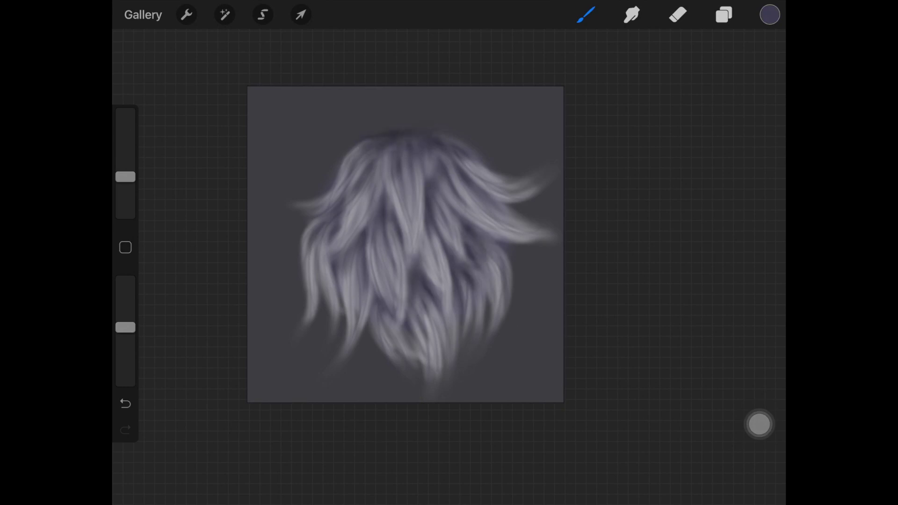
{"action": "mouse_move", "coordinate": [393, 152]}
{"action": "left_mouse_down"}
{"action": "mouse_move", "coordinate": [384, 184]}
{"action": "mouse_move", "coordinate": [366, 198]}
{"action": "mouse_move", "coordinate": [358, 180]}
{"action": "mouse_move", "coordinate": [326, 199]}
{"action": "left_mouse_up"}
{"action": "left_click_drag", "start_coordinate": [335, 267], "coordinate": [322, 301]}
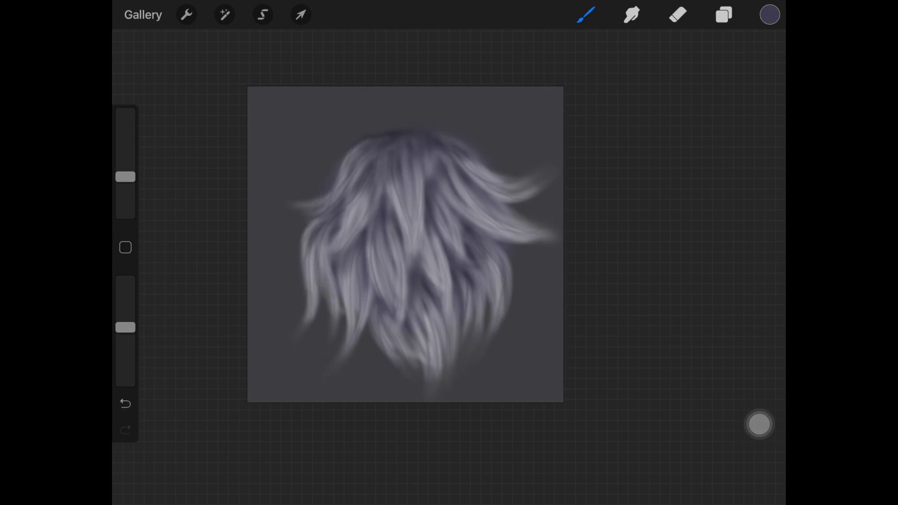
{"action": "left_click_drag", "start_coordinate": [358, 278], "coordinate": [345, 322]}
{"action": "left_click_drag", "start_coordinate": [404, 336], "coordinate": [385, 372]}
{"action": "left_click_drag", "start_coordinate": [425, 350], "coordinate": [414, 371]}
{"action": "left_click_drag", "start_coordinate": [440, 321], "coordinate": [430, 369]}
{"action": "left_click_drag", "start_coordinate": [484, 272], "coordinate": [507, 305]}
{"action": "left_click_drag", "start_coordinate": [499, 257], "coordinate": [497, 265]}
{"action": "left_click_drag", "start_coordinate": [525, 218], "coordinate": [477, 239]}
{"action": "left_click_drag", "start_coordinate": [505, 181], "coordinate": [482, 195]}
Switch to Smudge with lowered strength and adjusted size for blending the shadows.
{"action": "left_click", "coordinate": [631, 14]}
{"action": "left_click_drag", "start_coordinate": [126, 327], "coordinate": [125, 341]}
{"action": "left_click_drag", "start_coordinate": [125, 177], "coordinate": [125, 175]}
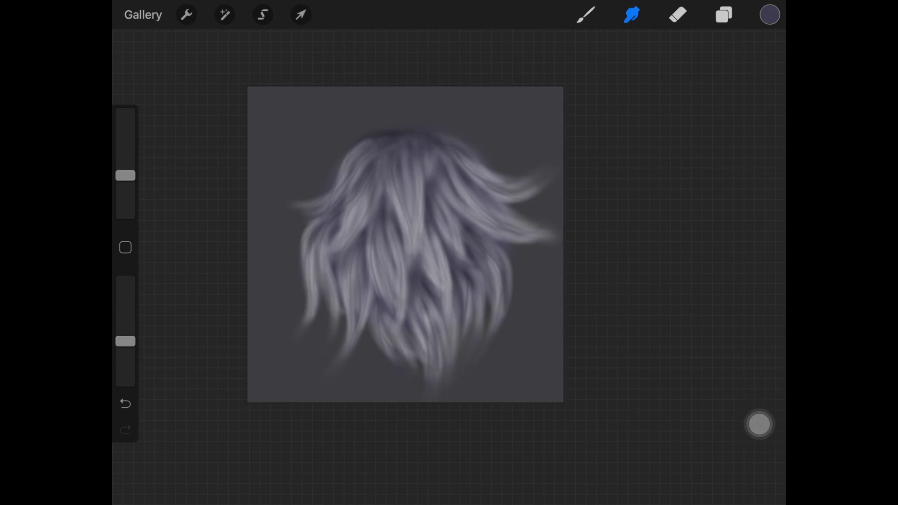
Paint a dark spot at the crown and smudge the crown shadows down into the strands.
{"action": "left_click", "coordinate": [723, 15]}
{"action": "left_click", "coordinate": [586, 15]}
{"action": "left_click_drag", "start_coordinate": [365, 140], "coordinate": [396, 165]}
{"action": "left_click_drag", "start_coordinate": [421, 134], "coordinate": [449, 169]}
{"action": "left_click", "coordinate": [631, 14]}
{"action": "left_click_drag", "start_coordinate": [125, 175], "coordinate": [125, 164]}
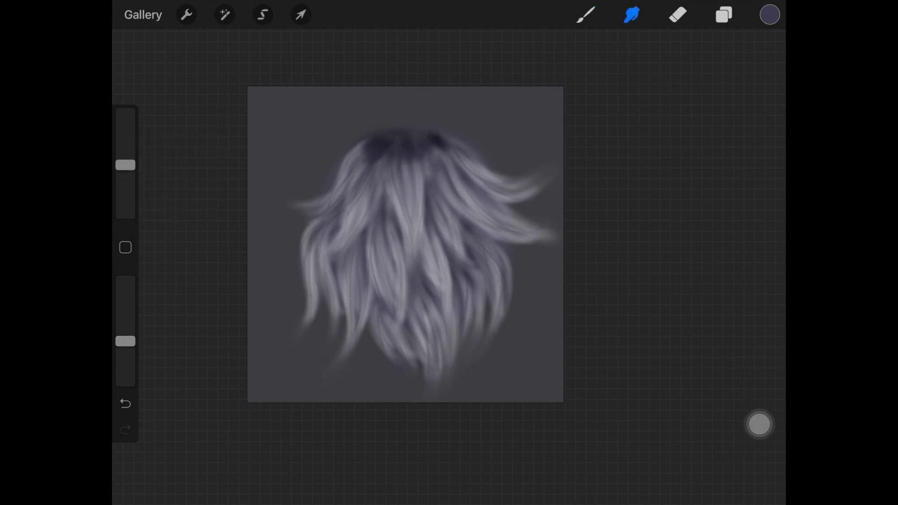
{"action": "mouse_move", "coordinate": [354, 144]}
{"action": "left_mouse_down"}
{"action": "mouse_move", "coordinate": [356, 168]}
{"action": "mouse_move", "coordinate": [407, 179]}
{"action": "left_mouse_up"}
{"action": "left_click_drag", "start_coordinate": [438, 139], "coordinate": [463, 162]}
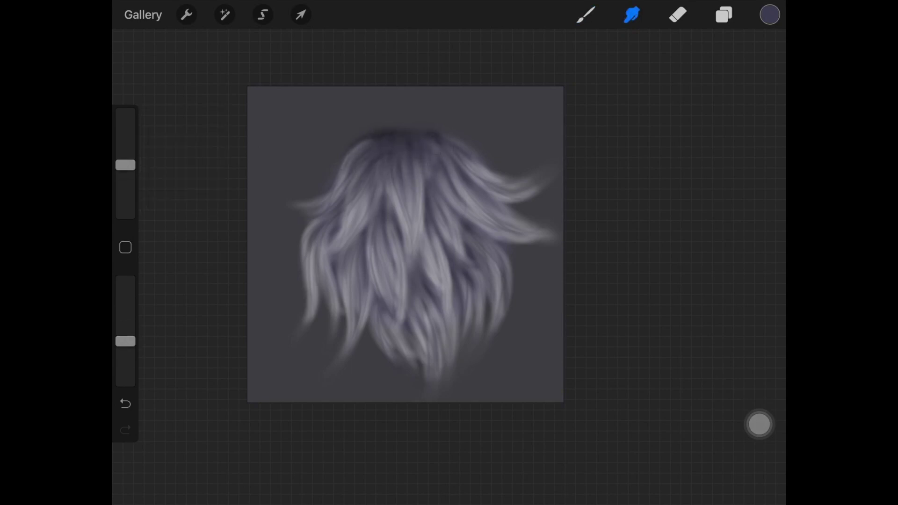
{"action": "key", "text": "ctrl+z"}
{"action": "left_click_drag", "start_coordinate": [360, 155], "coordinate": [371, 165]}
Erase to lighten the stray dark shadow on the hair's left edge.
{"action": "left_click", "coordinate": [677, 15]}
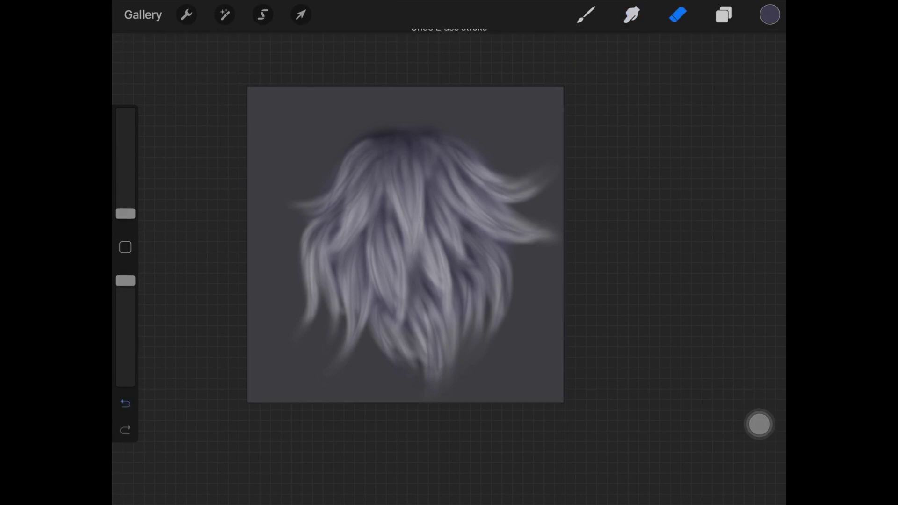
{"action": "left_click_drag", "start_coordinate": [126, 213], "coordinate": [125, 175]}
{"action": "key", "text": "ctrl+z"}
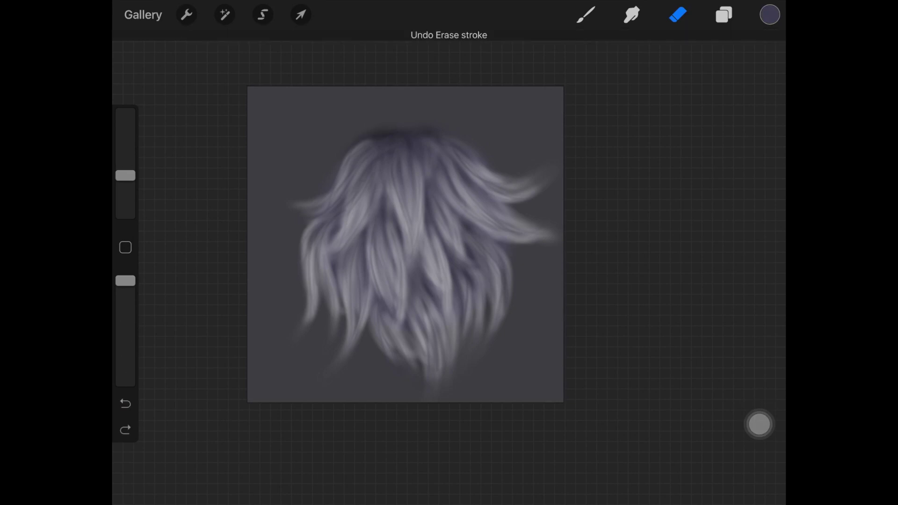
{"action": "left_click_drag", "start_coordinate": [288, 245], "coordinate": [288, 261]}
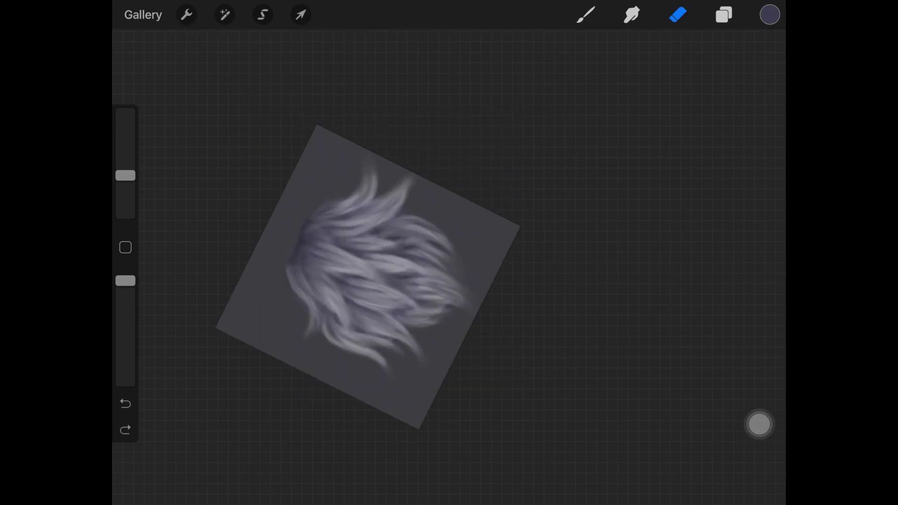
{"action": "left_click", "coordinate": [632, 14]}
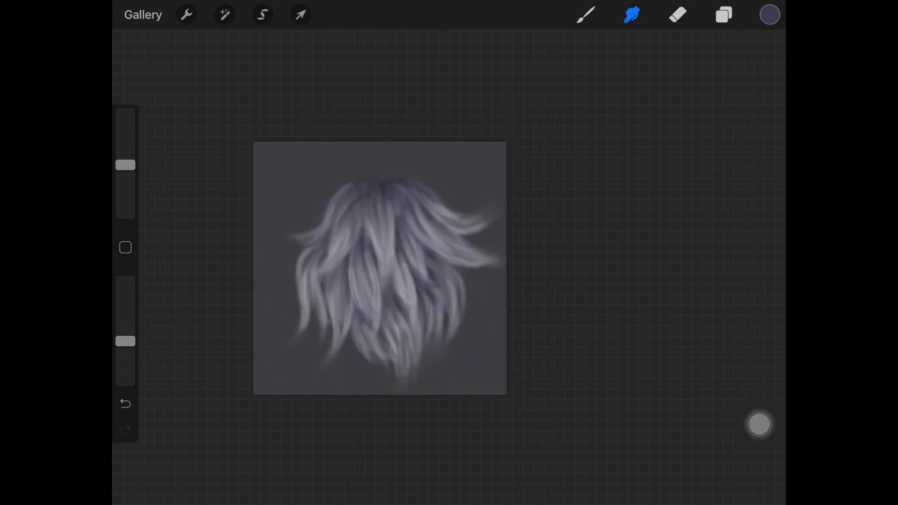
Paint dark shadow strands and small accents through the centre, right and lower hair.
{"action": "key", "text": "b"}
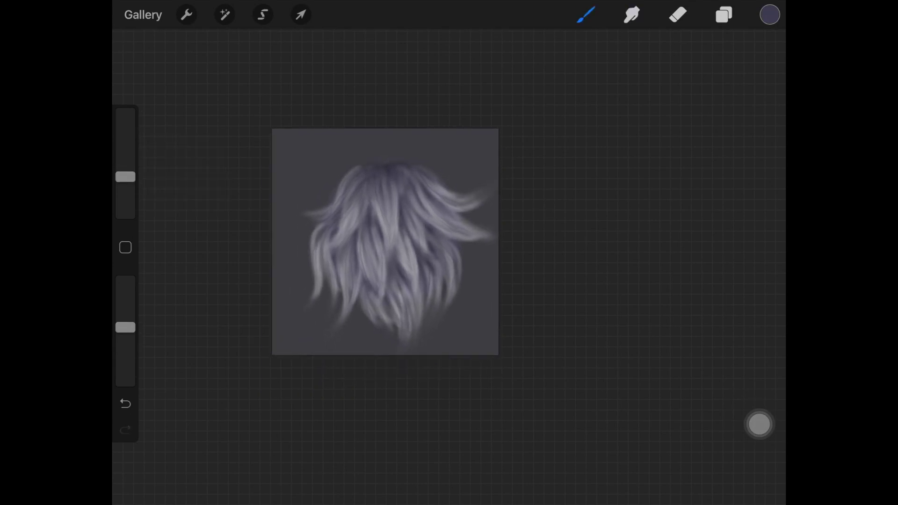
{"action": "mouse_move", "coordinate": [404, 223]}
{"action": "left_mouse_down"}
{"action": "mouse_move", "coordinate": [407, 198]}
{"action": "mouse_move", "coordinate": [358, 236]}
{"action": "mouse_move", "coordinate": [353, 256]}
{"action": "mouse_move", "coordinate": [405, 282]}
{"action": "left_mouse_up"}
{"action": "mouse_move", "coordinate": [411, 239]}
{"action": "left_mouse_down"}
{"action": "mouse_move", "coordinate": [421, 258]}
{"action": "mouse_move", "coordinate": [441, 245]}
{"action": "left_mouse_up"}
{"action": "mouse_move", "coordinate": [424, 187]}
{"action": "left_mouse_down"}
{"action": "mouse_move", "coordinate": [439, 220]}
{"action": "mouse_move", "coordinate": [425, 207]}
{"action": "left_mouse_up"}
{"action": "mouse_move", "coordinate": [340, 212]}
{"action": "left_mouse_down"}
{"action": "mouse_move", "coordinate": [330, 237]}
{"action": "mouse_move", "coordinate": [322, 232]}
{"action": "left_mouse_up"}
{"action": "left_click_drag", "start_coordinate": [369, 288], "coordinate": [360, 305]}
{"action": "left_click_drag", "start_coordinate": [390, 297], "coordinate": [382, 313]}
{"action": "left_click_drag", "start_coordinate": [424, 284], "coordinate": [420, 321]}
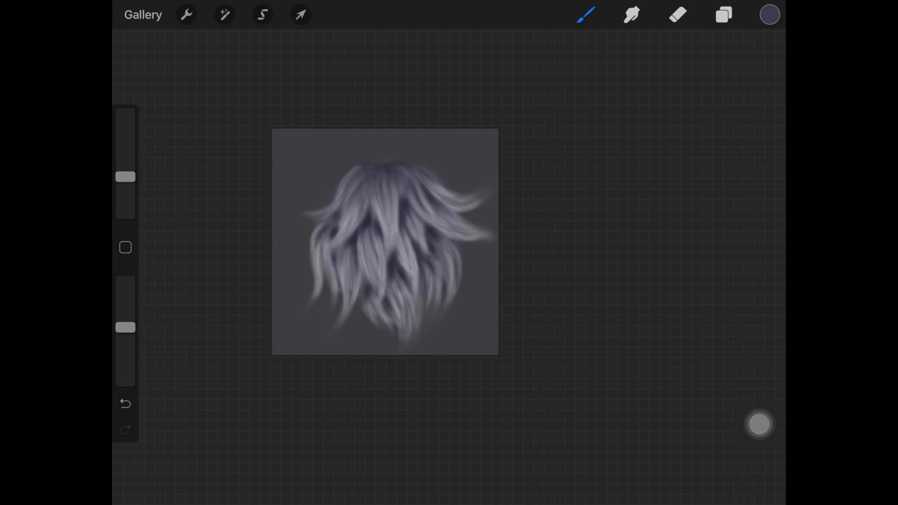
{"action": "left_click_drag", "start_coordinate": [354, 177], "coordinate": [341, 195]}
Blend the new dark strokes on the right, lower and left-centre hair with a larger smudge.
{"action": "left_click", "coordinate": [632, 14]}
{"action": "left_click_drag", "start_coordinate": [125, 182], "coordinate": [125, 166]}
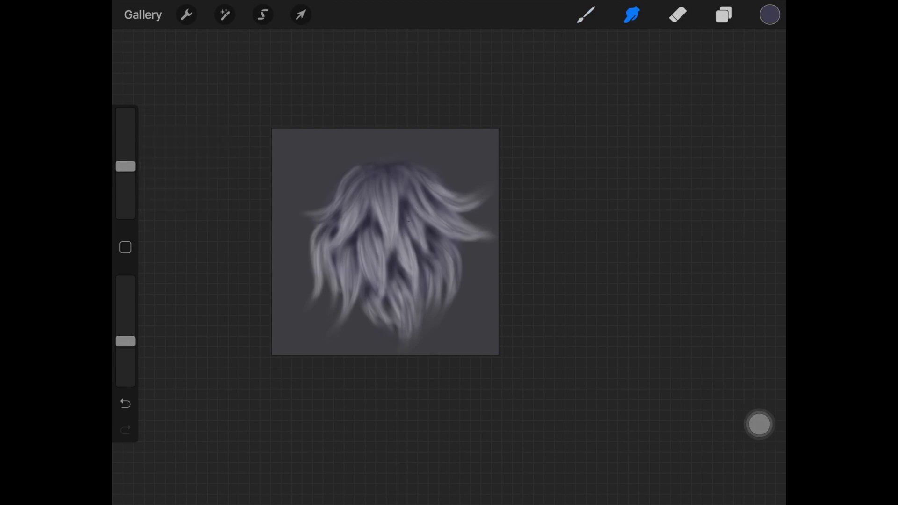
{"action": "mouse_move", "coordinate": [407, 220]}
{"action": "left_mouse_down"}
{"action": "mouse_move", "coordinate": [416, 231]}
{"action": "mouse_move", "coordinate": [451, 222]}
{"action": "mouse_move", "coordinate": [441, 241]}
{"action": "left_mouse_up"}
{"action": "left_click_drag", "start_coordinate": [391, 256], "coordinate": [401, 298]}
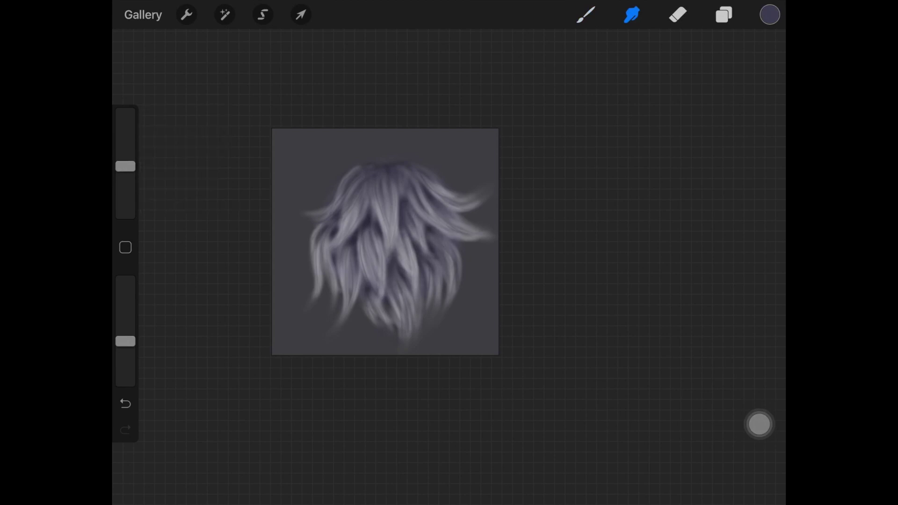
{"action": "left_click_drag", "start_coordinate": [317, 243], "coordinate": [330, 254]}
{"action": "scroll", "coordinate": [385, 242], "scroll_direction": "down", "scroll_amount": 1}
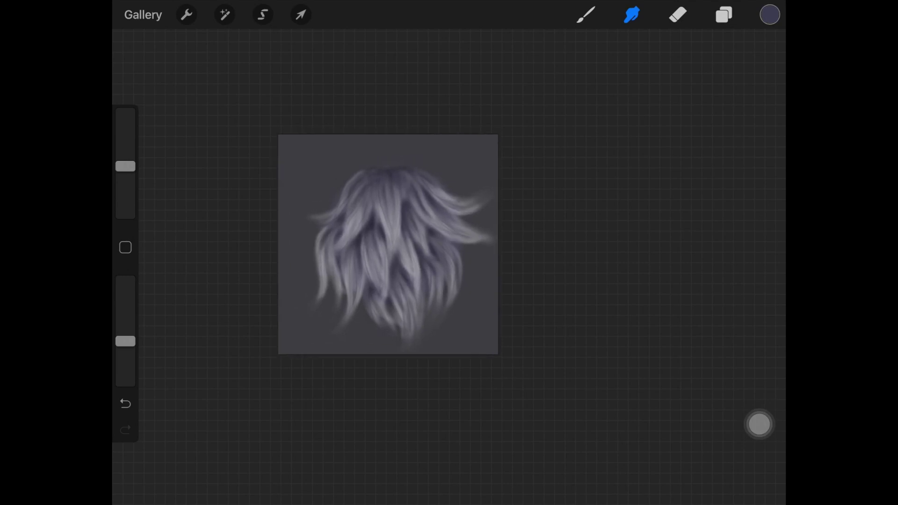
Shrink the brush to 4%, try a small stroke in the hair and undo it.
{"action": "left_click", "coordinate": [723, 15]}
{"action": "left_click", "coordinate": [586, 14]}
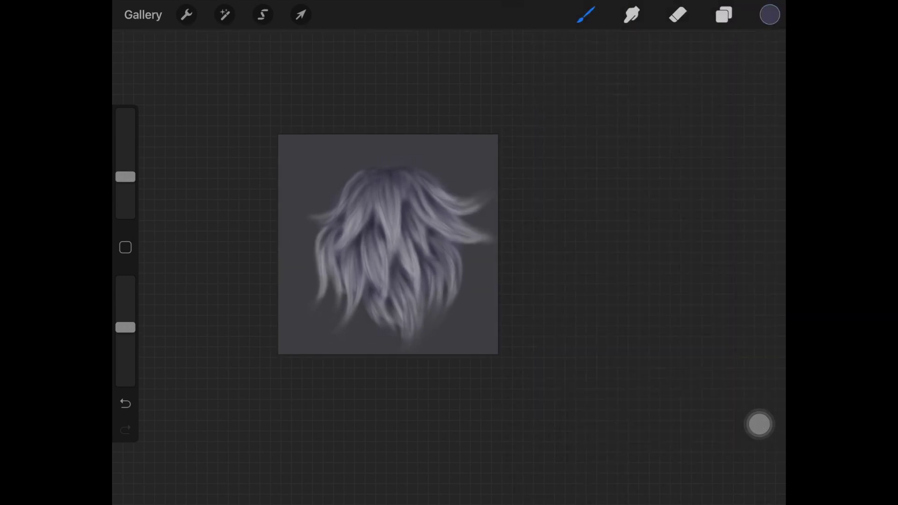
{"action": "left_click_drag", "start_coordinate": [124, 176], "coordinate": [125, 199]}
{"action": "left_click_drag", "start_coordinate": [125, 327], "coordinate": [125, 281]}
{"action": "left_click_drag", "start_coordinate": [375, 213], "coordinate": [375, 278]}
{"action": "key", "text": "ctrl+z"}
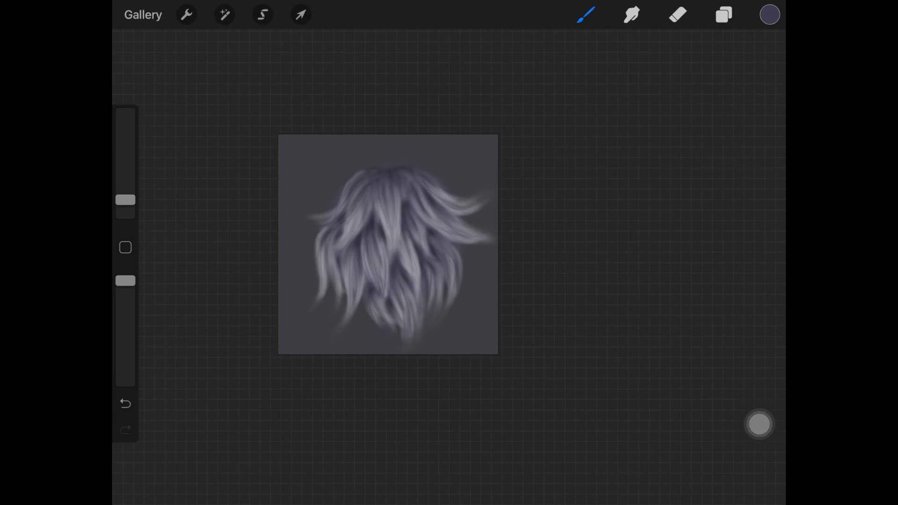
{"action": "key", "text": "ctrl+z"}
Rename the top Multiply layer to Shadow.
{"action": "left_click", "coordinate": [631, 14]}
{"action": "left_click", "coordinate": [723, 14]}
{"action": "left_click", "coordinate": [601, 104]}
{"action": "left_click", "coordinate": [476, 30]}
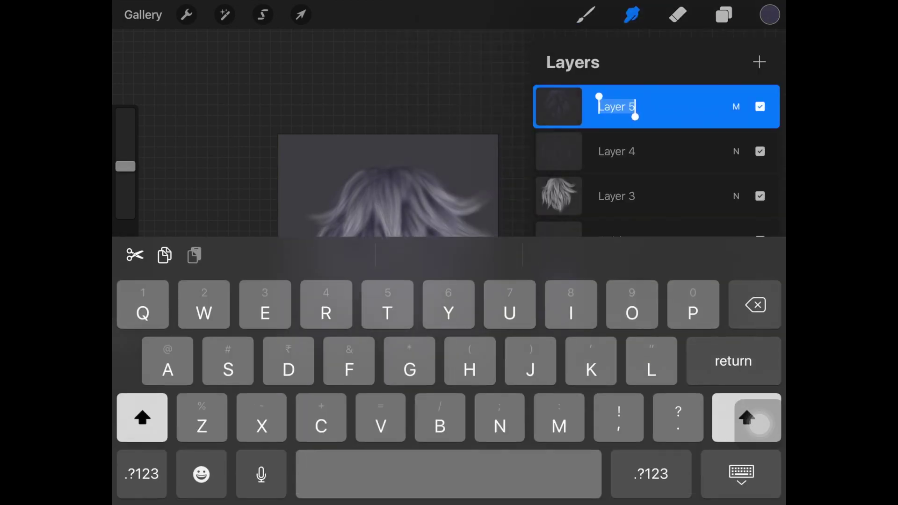
{"action": "type", "text": "SHadow"}
{"action": "key", "text": "Return"}
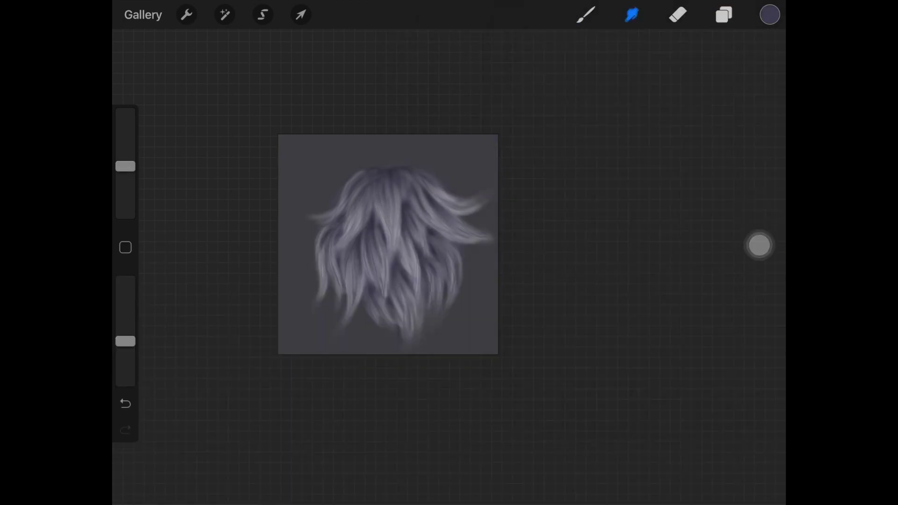
Browse the smudge brushes, landing on Soft Airbrush, and return to the layer list.
{"action": "left_click", "coordinate": [723, 14]}
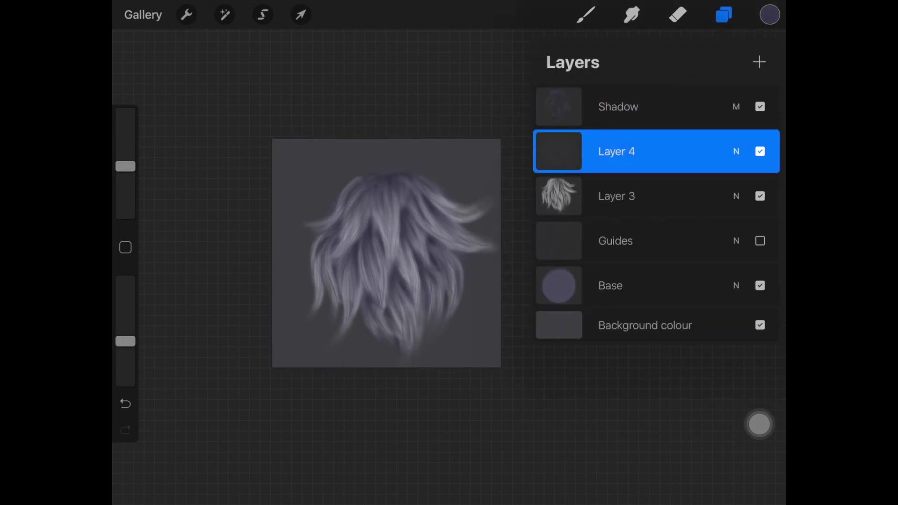
{"action": "left_click", "coordinate": [632, 14]}
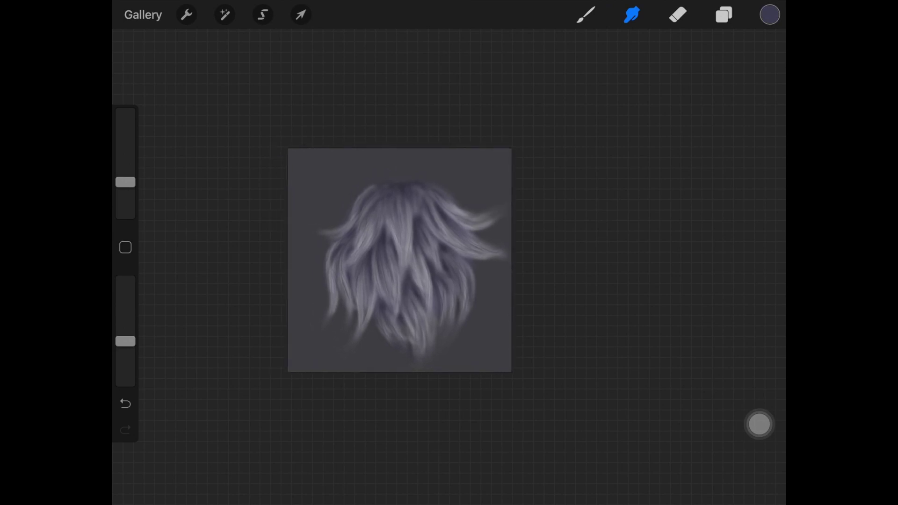
{"action": "key", "text": "l"}
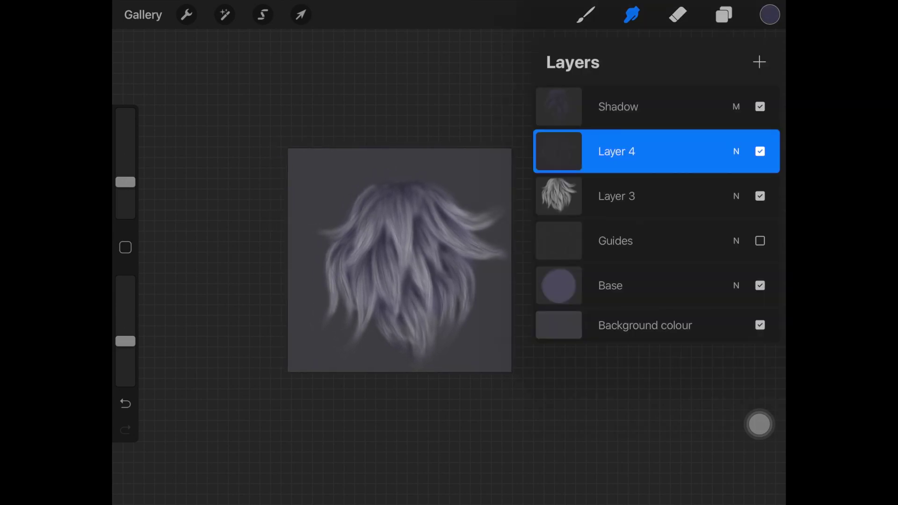
Choose the Luminance Lightpen brush at a smaller size, undoing the test stroke.
{"action": "left_click", "coordinate": [723, 15]}
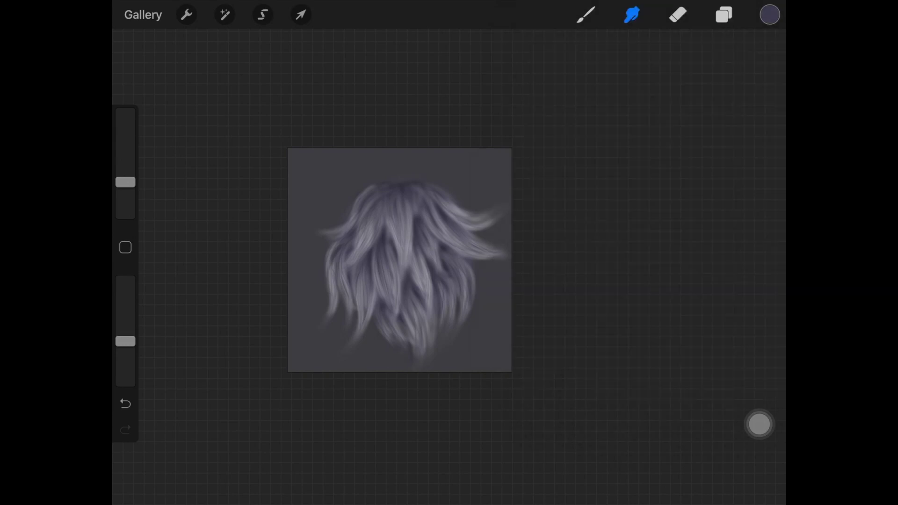
{"action": "left_click", "coordinate": [586, 15]}
{"action": "left_click", "coordinate": [502, 450]}
{"action": "left_click", "coordinate": [640, 171]}
{"action": "left_click_drag", "start_coordinate": [125, 143], "coordinate": [125, 187]}
{"action": "key", "text": "ctrl+z"}
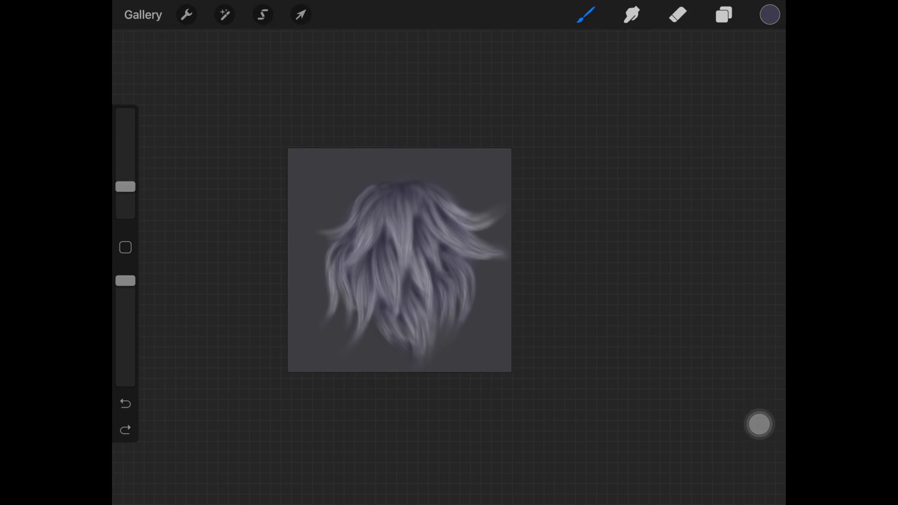
{"action": "key", "text": "ctrl+shift+z"}
{"action": "key", "text": "ctrl+z"}
Set white as the painting colour on the colour disc.
{"action": "left_click", "coordinate": [770, 15]}
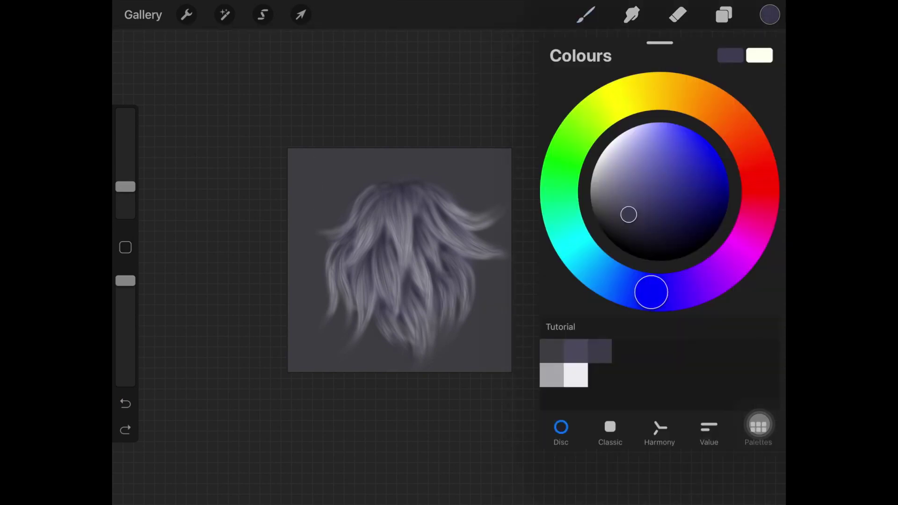
{"action": "key", "text": "Escape"}
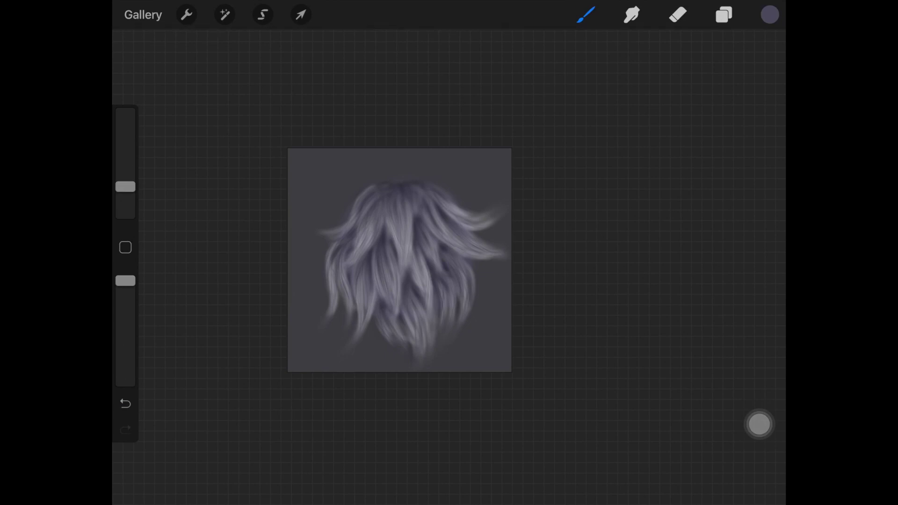
{"action": "left_click", "coordinate": [125, 404]}
{"action": "left_click", "coordinate": [769, 15]}
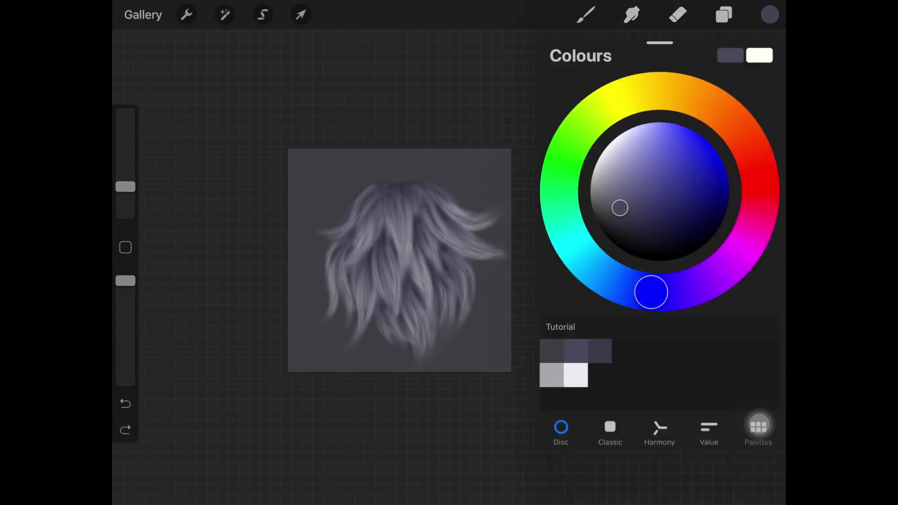
{"action": "left_click", "coordinate": [575, 376]}
{"action": "left_click", "coordinate": [759, 424]}
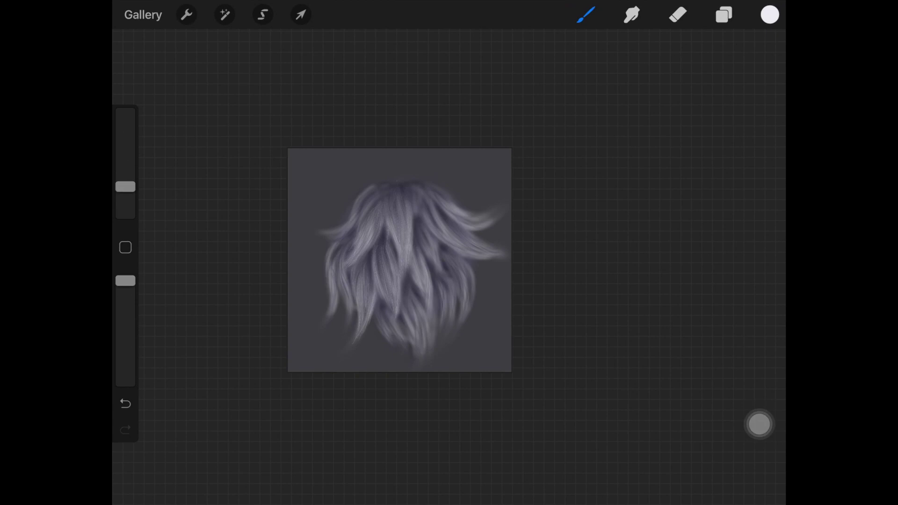
{"action": "scroll", "coordinate": [355, 217], "scroll_direction": "up", "scroll_amount": 3}
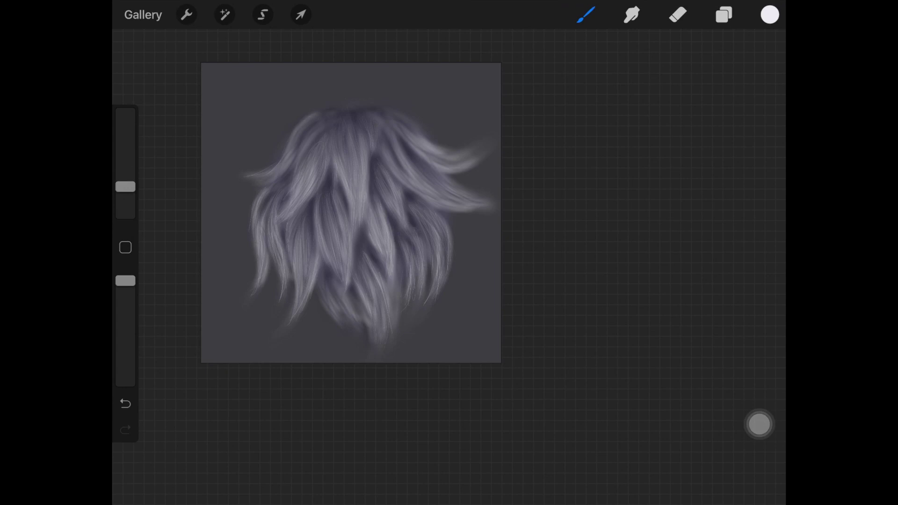
Reframe the canvas to view the fur and briefly switch to the Smudge tool.
{"action": "mouse_move", "coordinate": [351, 213]}
{"action": "left_mouse_down"}
{"action": "mouse_move", "coordinate": [329, 231]}
{"action": "mouse_move", "coordinate": [312, 210]}
{"action": "mouse_move", "coordinate": [327, 260]}
{"action": "left_mouse_up"}
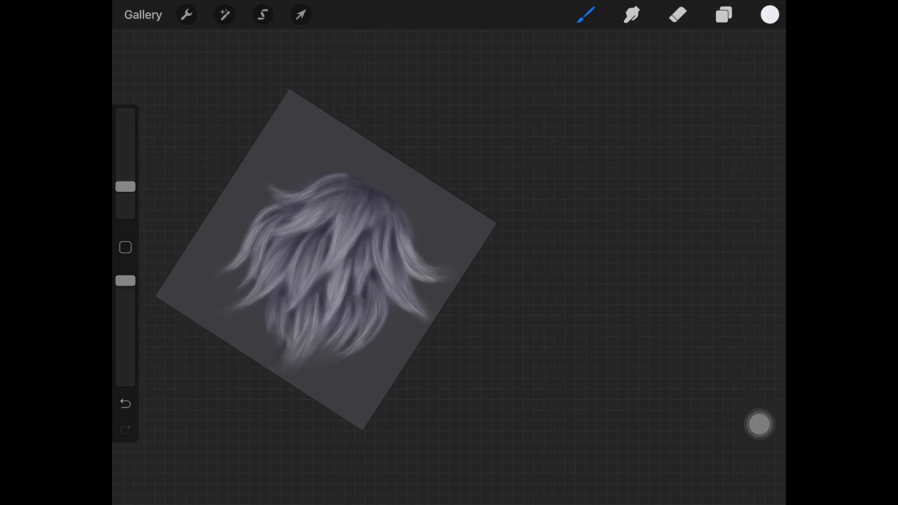
{"action": "mouse_move", "coordinate": [326, 260]}
{"action": "left_mouse_down"}
{"action": "mouse_move", "coordinate": [400, 238]}
{"action": "mouse_move", "coordinate": [407, 247]}
{"action": "left_mouse_up"}
{"action": "left_click", "coordinate": [631, 14]}
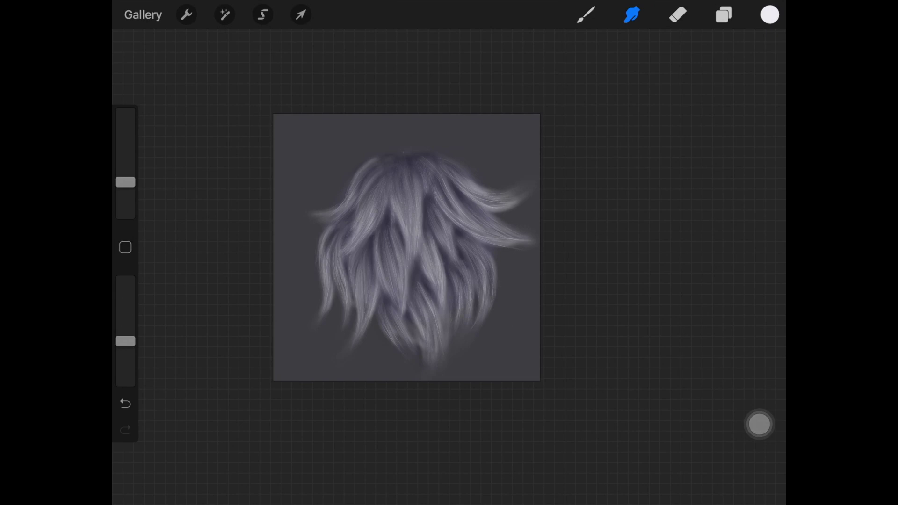
{"action": "left_click", "coordinate": [724, 15]}
{"action": "scroll", "coordinate": [412, 243], "scroll_direction": "up", "scroll_amount": 2}
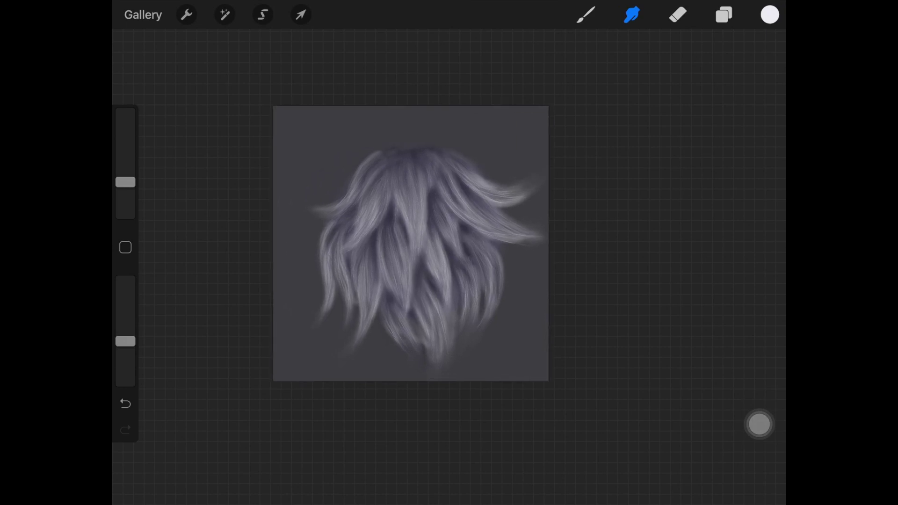
Return to the paint brush with a slightly larger size, undoing and redoing the last stroke.
{"action": "left_click", "coordinate": [586, 14]}
{"action": "left_click_drag", "start_coordinate": [126, 187], "coordinate": [126, 203]}
{"action": "left_click", "coordinate": [125, 403]}
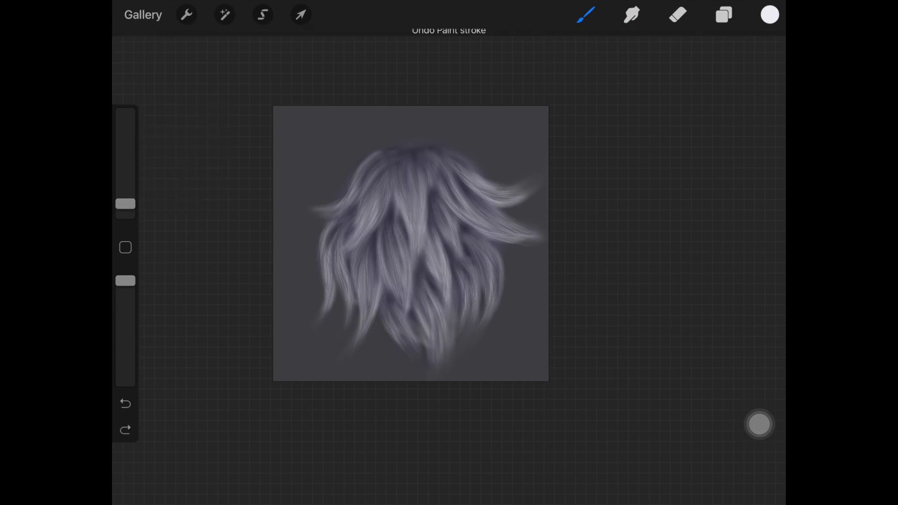
{"action": "left_click_drag", "start_coordinate": [412, 243], "coordinate": [316, 227]}
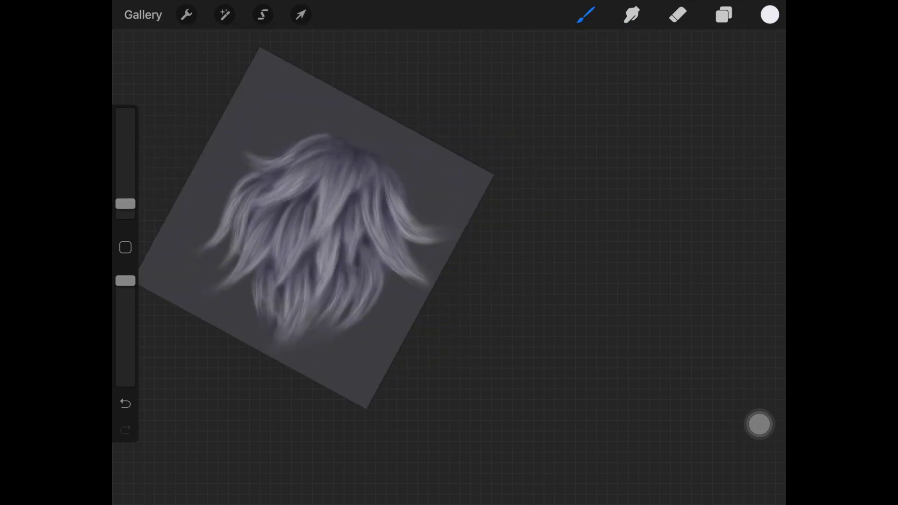
{"action": "scroll", "coordinate": [316, 228], "scroll_direction": "down", "scroll_amount": 2}
{"action": "left_click", "coordinate": [125, 404]}
{"action": "left_click", "coordinate": [124, 429]}
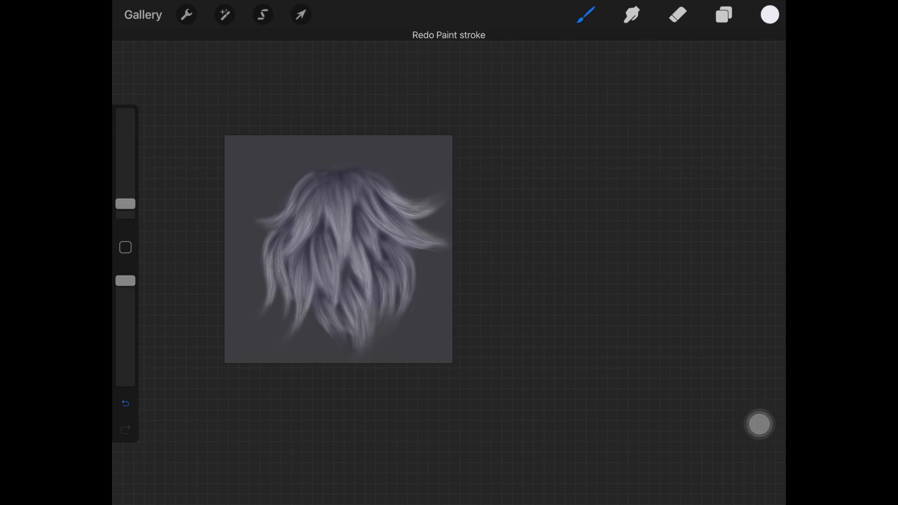
{"action": "left_click_drag", "start_coordinate": [125, 203], "coordinate": [125, 196]}
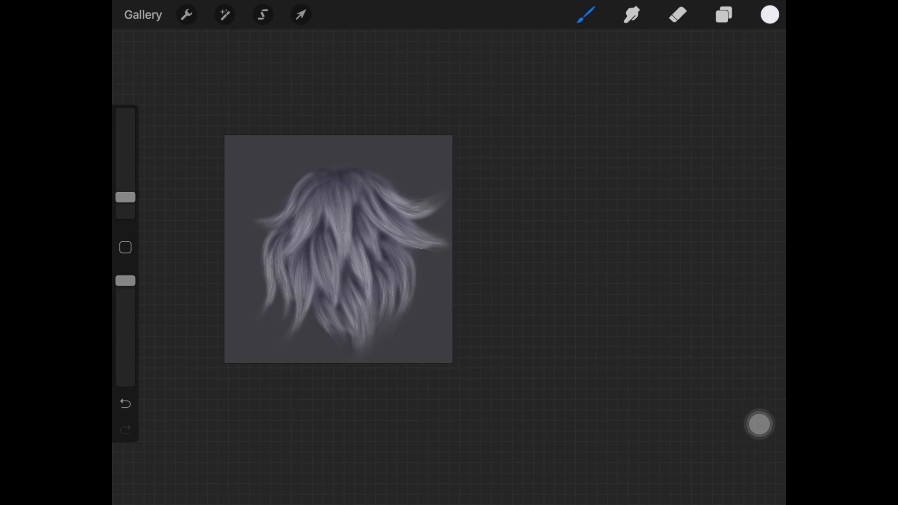
{"action": "scroll", "coordinate": [341, 233], "scroll_direction": "up", "scroll_amount": 2}
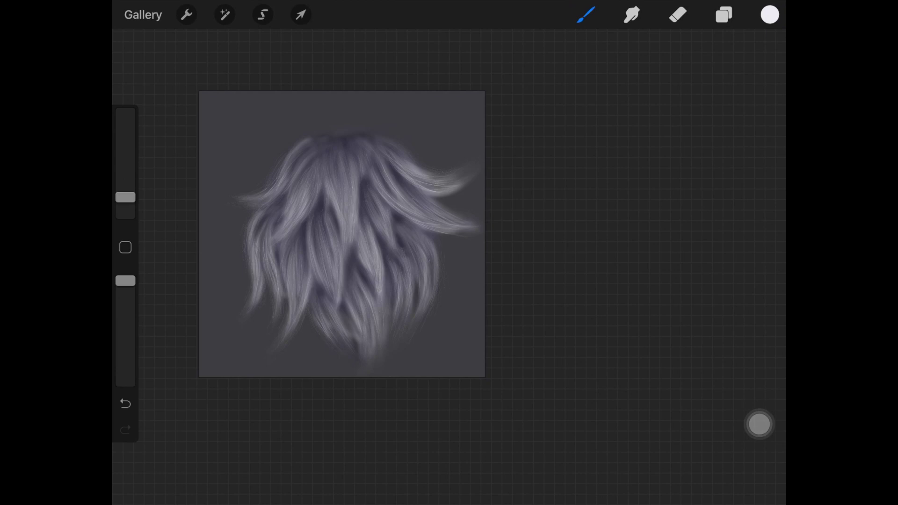
{"action": "left_click_drag", "start_coordinate": [341, 233], "coordinate": [375, 245]}
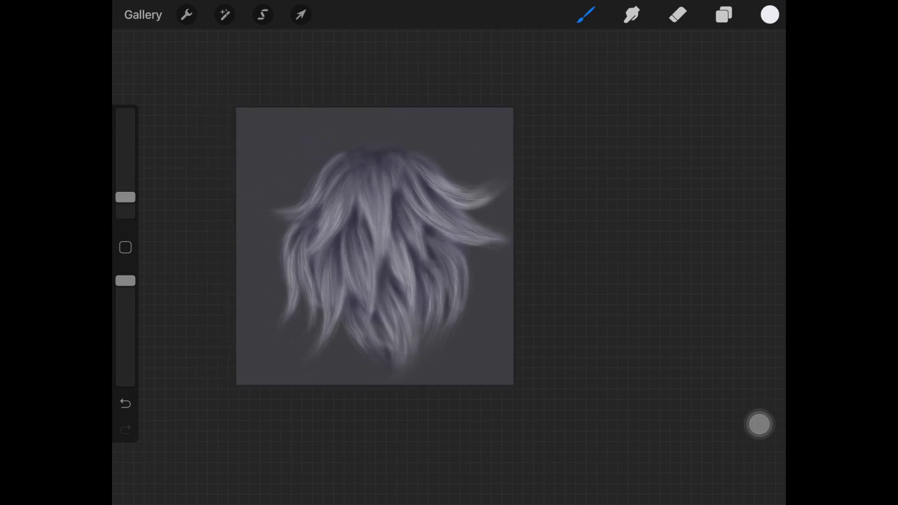
Add a new layer and rename it 'Hi lights'.
{"action": "left_click", "coordinate": [723, 14]}
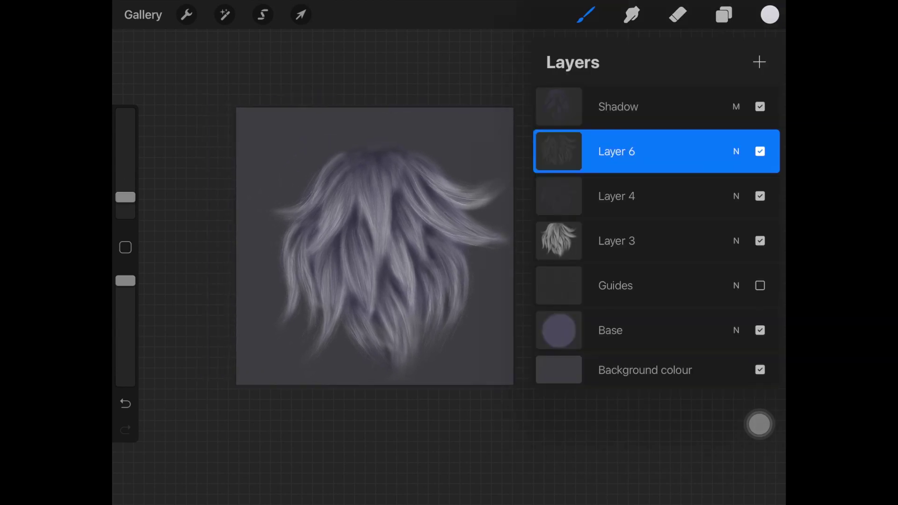
{"action": "left_click", "coordinate": [759, 62]}
{"action": "left_click", "coordinate": [617, 151]}
{"action": "left_click", "coordinate": [477, 31]}
{"action": "type", "text": "Hi"}
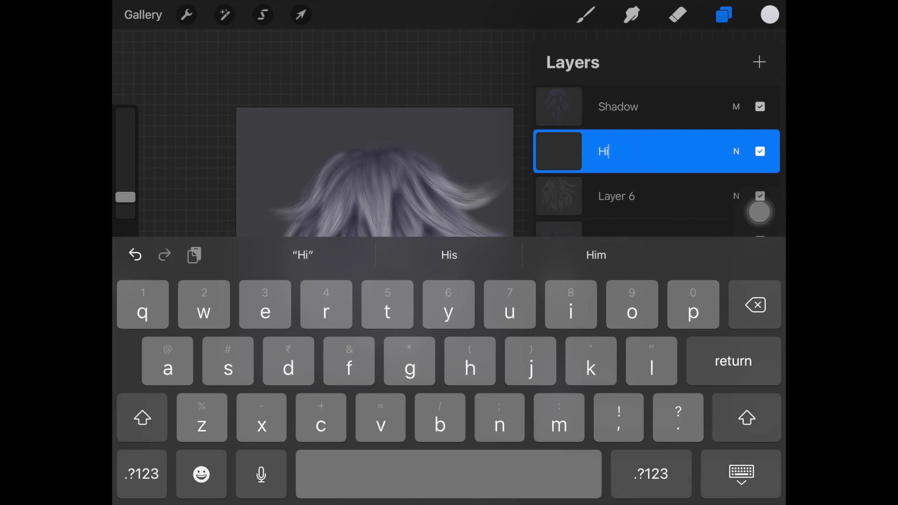
{"action": "type", "text": "ll"}
{"action": "key", "text": "BackSpace"}
{"action": "key", "text": "BackSpace"}
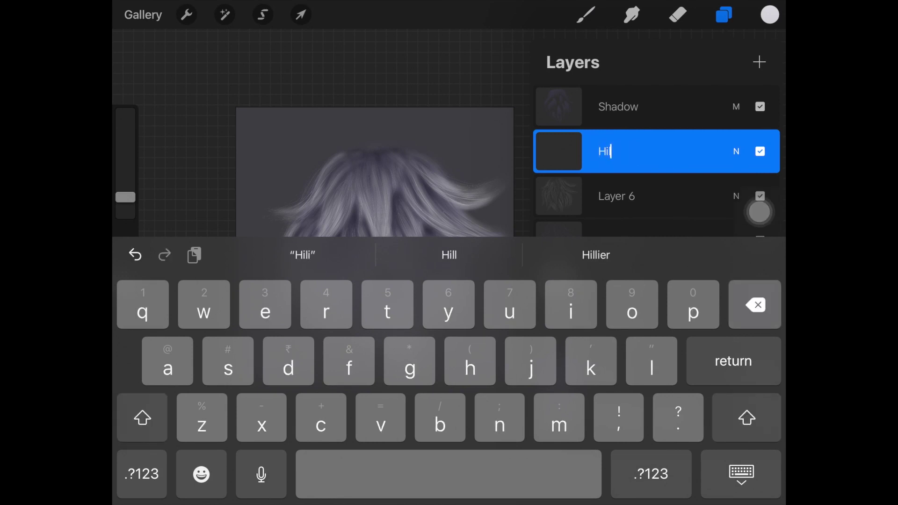
{"action": "type", "text": "ligh"}
{"action": "left_click", "coordinate": [596, 255]}
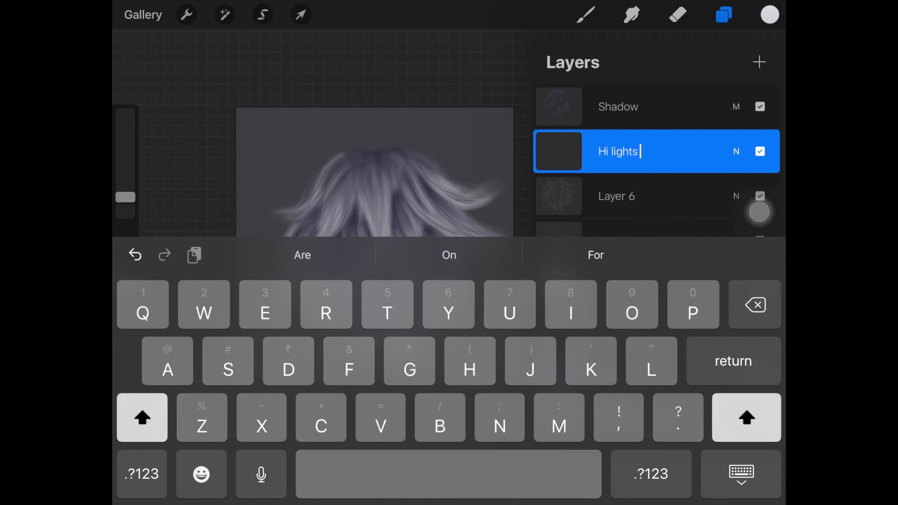
{"action": "key", "text": "BackSpace"}
{"action": "key", "text": "BackSpace"}
{"action": "key", "text": "BackSpace"}
{"action": "key", "text": "BackSpace"}
{"action": "key", "text": "BackSpace"}
{"action": "key", "text": "BackSpace"}
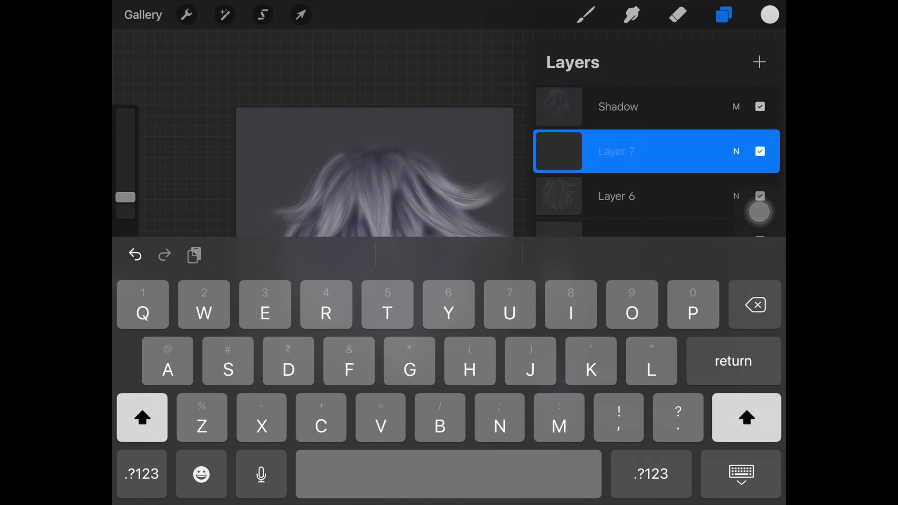
{"action": "type", "text": "Hilights"}
{"action": "key", "text": "Return"}
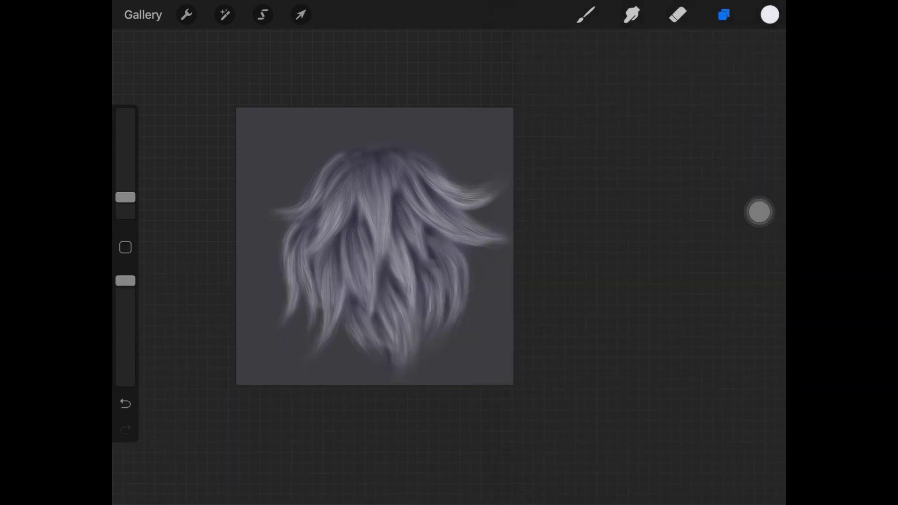
Make Layer 6 the active layer from the layer list.
{"action": "key", "text": "l"}
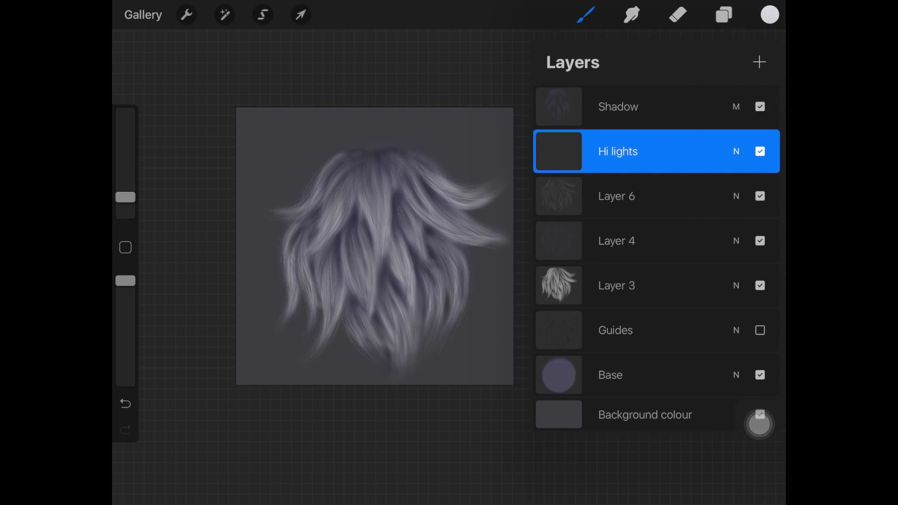
{"action": "key", "text": "alt+bracketleft"}
{"action": "key", "text": "l"}
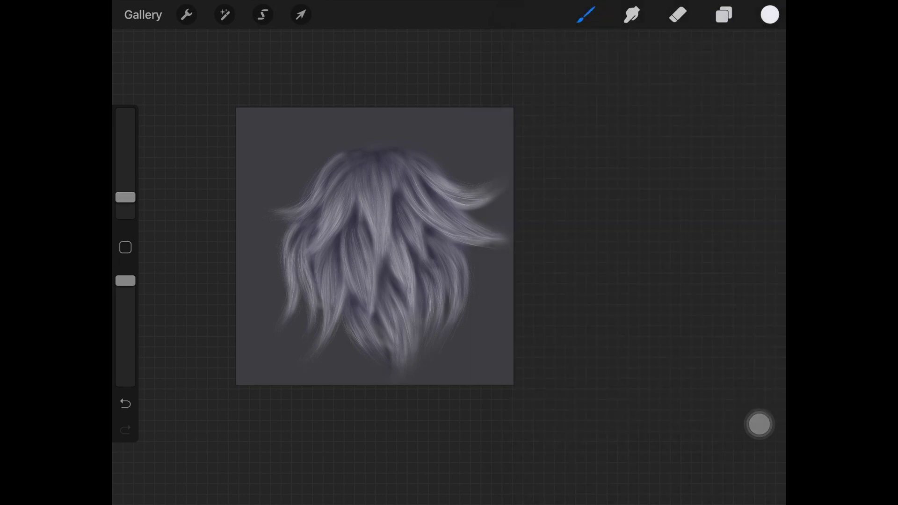
{"action": "key", "text": "l"}
{"action": "key", "text": "l"}
Paint thin bright highlights on the crown, central and right strands of the fur.
{"action": "left_click_drag", "start_coordinate": [381, 205], "coordinate": [385, 217]}
{"action": "left_click_drag", "start_coordinate": [386, 184], "coordinate": [385, 194]}
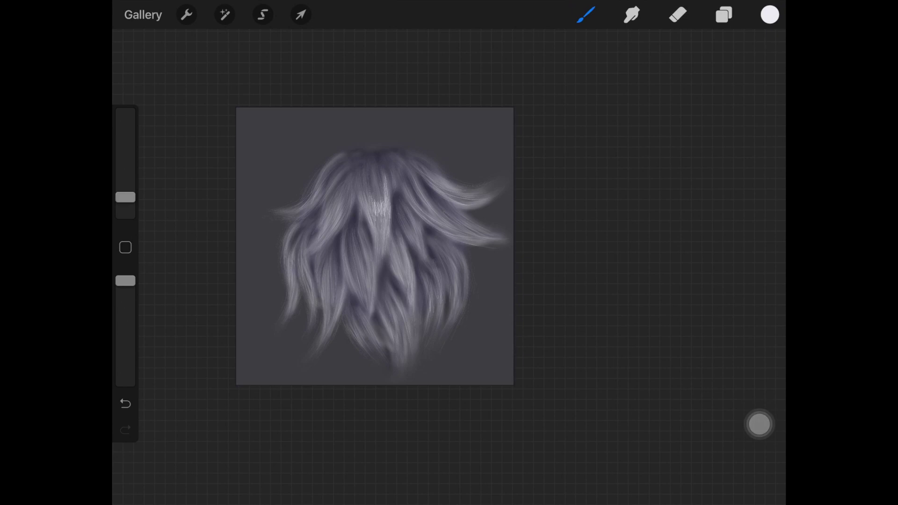
{"action": "mouse_move", "coordinate": [421, 226]}
{"action": "left_mouse_down"}
{"action": "mouse_move", "coordinate": [442, 190]}
{"action": "mouse_move", "coordinate": [432, 201]}
{"action": "left_mouse_up"}
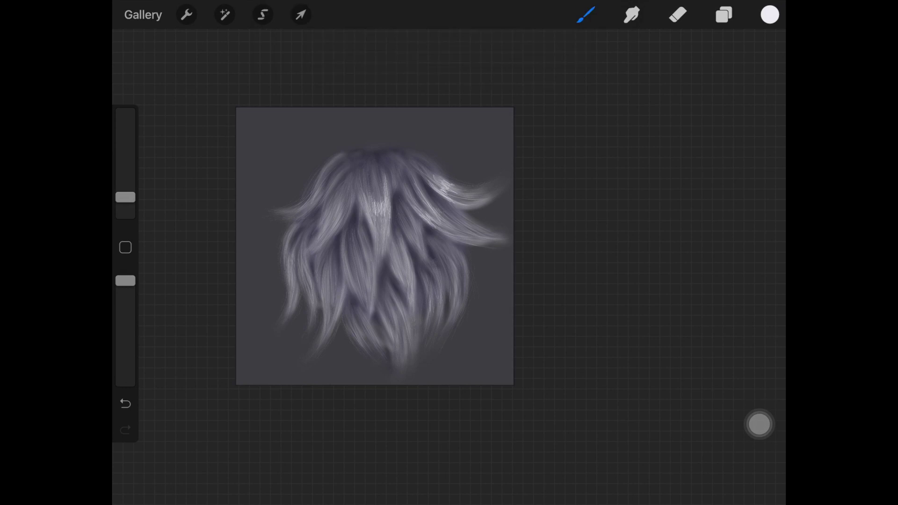
{"action": "scroll", "coordinate": [375, 246], "scroll_direction": "up", "scroll_amount": 2}
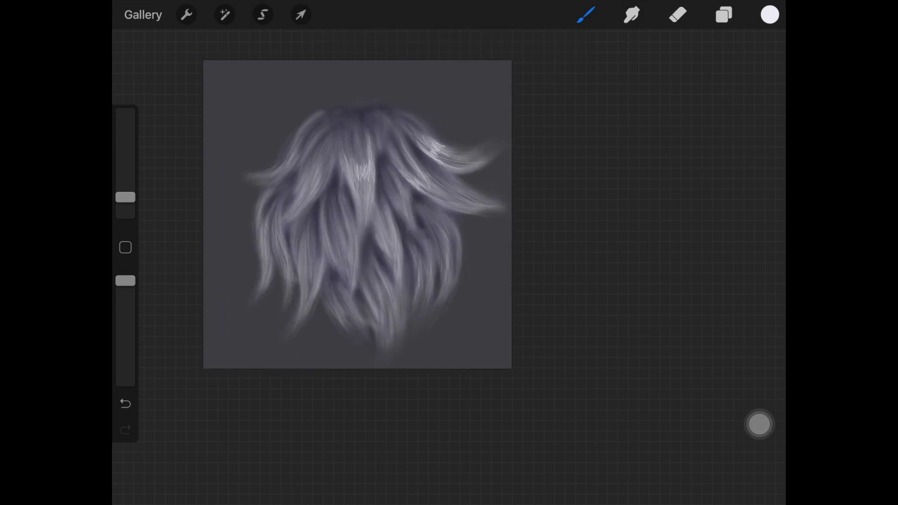
{"action": "left_click_drag", "start_coordinate": [459, 224], "coordinate": [451, 246]}
{"action": "left_click_drag", "start_coordinate": [459, 228], "coordinate": [455, 237]}
{"action": "left_click_drag", "start_coordinate": [420, 269], "coordinate": [421, 283]}
{"action": "mouse_move", "coordinate": [430, 258]}
{"action": "left_mouse_down"}
{"action": "mouse_move", "coordinate": [432, 293]}
{"action": "mouse_move", "coordinate": [426, 277]}
{"action": "left_mouse_up"}
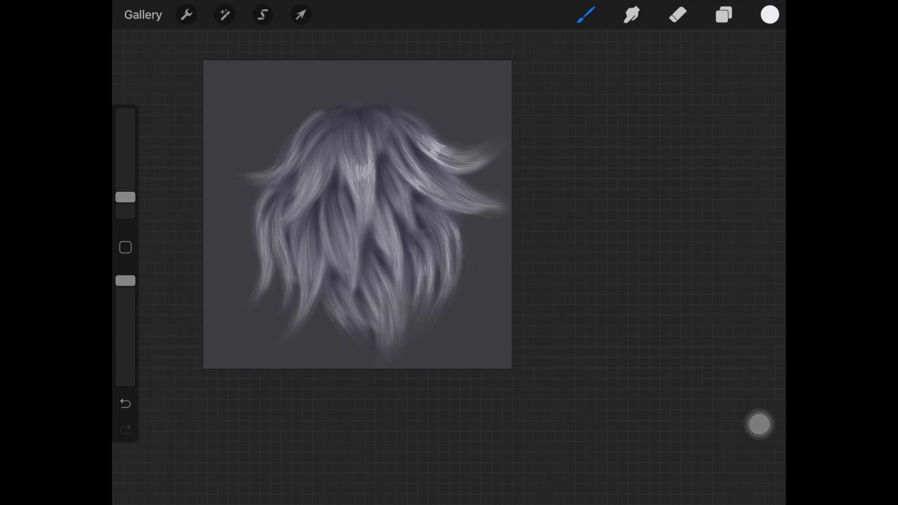
{"action": "left_click_drag", "start_coordinate": [384, 237], "coordinate": [381, 252]}
{"action": "mouse_move", "coordinate": [395, 214]}
{"action": "left_mouse_down"}
{"action": "mouse_move", "coordinate": [389, 250]}
{"action": "mouse_move", "coordinate": [395, 244]}
{"action": "mouse_move", "coordinate": [378, 244]}
{"action": "left_mouse_up"}
{"action": "mouse_move", "coordinate": [407, 187]}
{"action": "left_mouse_down"}
{"action": "mouse_move", "coordinate": [401, 214]}
{"action": "mouse_move", "coordinate": [397, 204]}
{"action": "left_mouse_up"}
Paint bright highlight strands through the left, lower-left and lower centre locks.
{"action": "left_click_drag", "start_coordinate": [305, 176], "coordinate": [301, 205]}
{"action": "left_click_drag", "start_coordinate": [320, 172], "coordinate": [310, 205]}
{"action": "left_click_drag", "start_coordinate": [297, 139], "coordinate": [294, 161]}
{"action": "mouse_move", "coordinate": [267, 193]}
{"action": "left_mouse_down"}
{"action": "mouse_move", "coordinate": [259, 239]}
{"action": "mouse_move", "coordinate": [273, 260]}
{"action": "left_mouse_up"}
{"action": "left_click_drag", "start_coordinate": [285, 237], "coordinate": [278, 260]}
{"action": "mouse_move", "coordinate": [282, 220]}
{"action": "left_mouse_down"}
{"action": "mouse_move", "coordinate": [278, 245]}
{"action": "mouse_move", "coordinate": [304, 266]}
{"action": "left_mouse_up"}
{"action": "left_click_drag", "start_coordinate": [301, 248], "coordinate": [299, 288]}
{"action": "left_click_drag", "start_coordinate": [313, 250], "coordinate": [315, 295]}
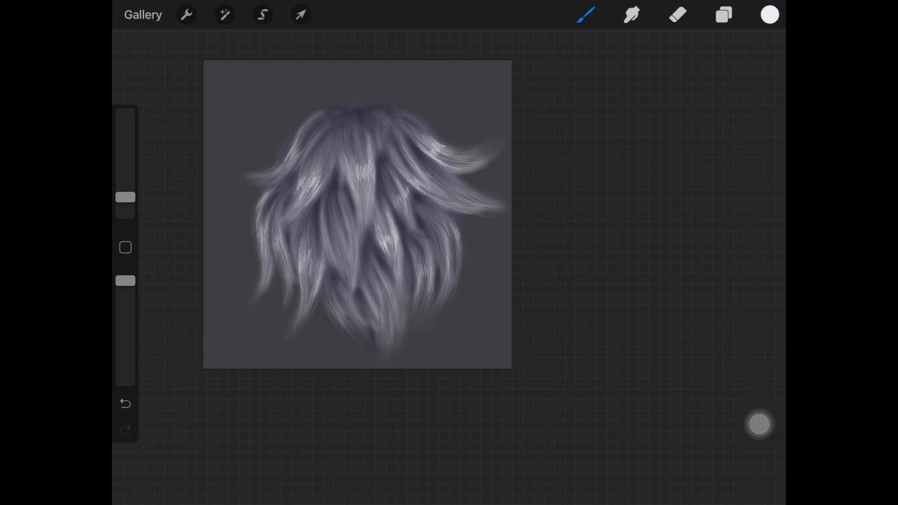
{"action": "left_click_drag", "start_coordinate": [330, 231], "coordinate": [324, 258]}
{"action": "mouse_move", "coordinate": [330, 220]}
{"action": "left_mouse_down"}
{"action": "mouse_move", "coordinate": [327, 240]}
{"action": "mouse_move", "coordinate": [344, 258]}
{"action": "mouse_move", "coordinate": [349, 251]}
{"action": "left_mouse_up"}
{"action": "mouse_move", "coordinate": [353, 219]}
{"action": "left_mouse_down"}
{"action": "mouse_move", "coordinate": [343, 258]}
{"action": "mouse_move", "coordinate": [337, 240]}
{"action": "left_mouse_up"}
{"action": "left_click_drag", "start_coordinate": [332, 226], "coordinate": [325, 260]}
{"action": "scroll", "coordinate": [358, 215], "scroll_direction": "down", "scroll_amount": 1}
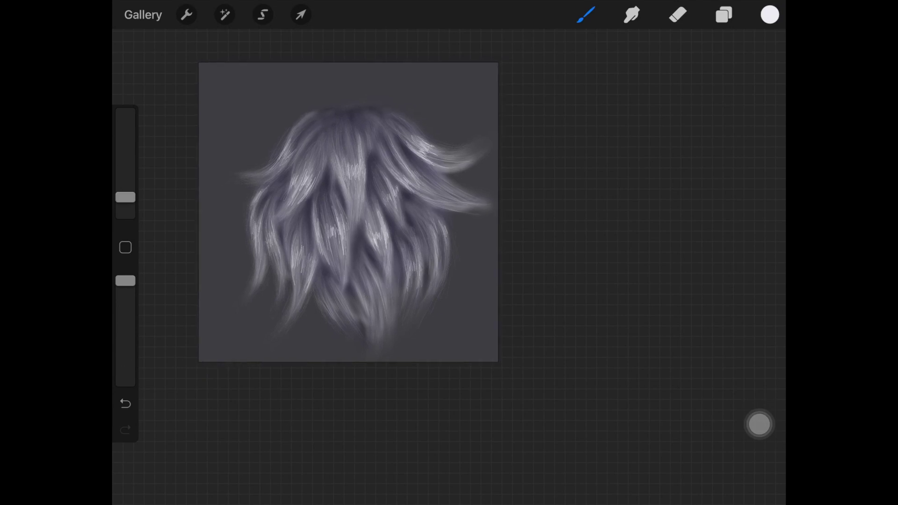
{"action": "mouse_move", "coordinate": [378, 275]}
{"action": "left_mouse_down"}
{"action": "mouse_move", "coordinate": [354, 309]}
{"action": "mouse_move", "coordinate": [325, 320]}
{"action": "mouse_move", "coordinate": [330, 313]}
{"action": "left_mouse_up"}
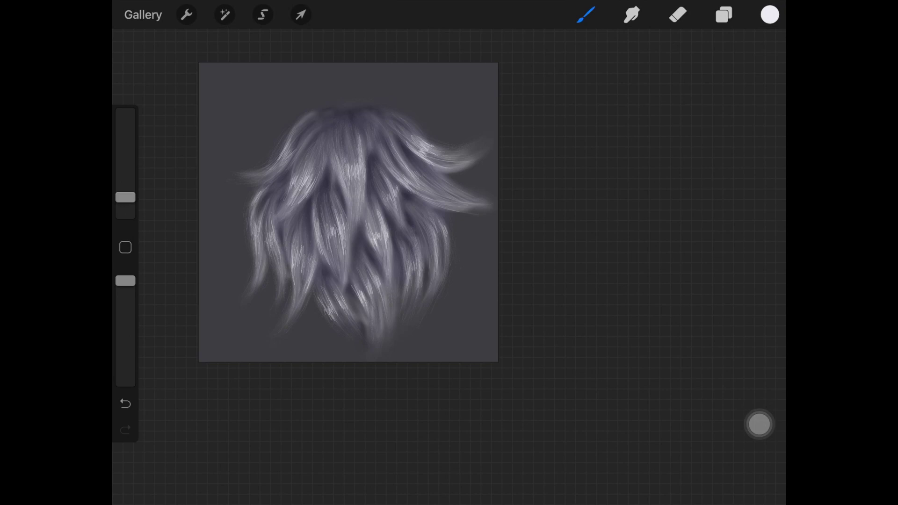
{"action": "scroll", "coordinate": [366, 225], "scroll_direction": "down", "scroll_amount": 1}
Switch to a soft Smudge brush and soften bright highlight flecks in the upper and middle hair.
{"action": "left_click", "coordinate": [631, 14]}
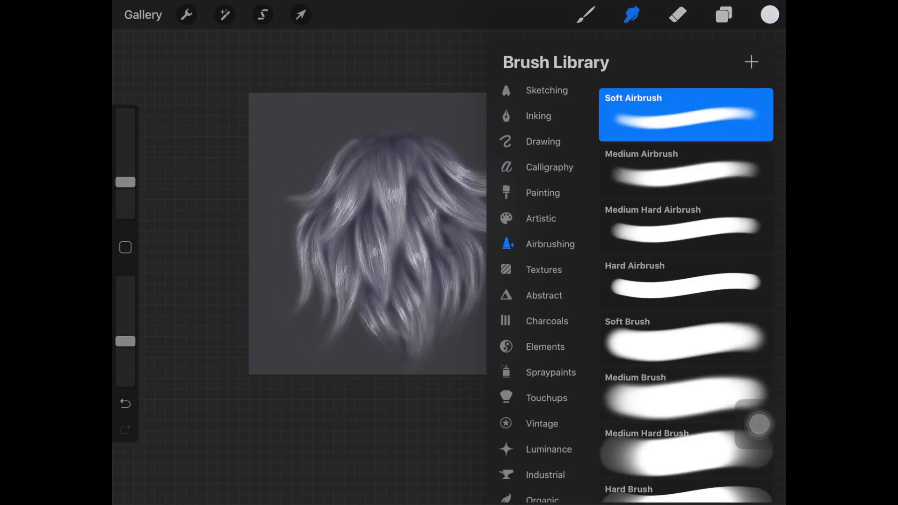
{"action": "left_click", "coordinate": [631, 14]}
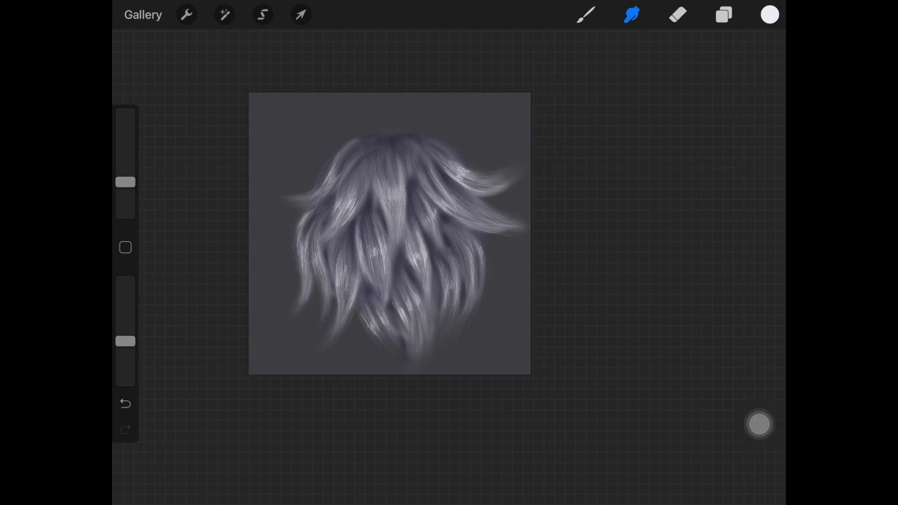
{"action": "scroll", "coordinate": [389, 234], "scroll_direction": "up", "scroll_amount": 2}
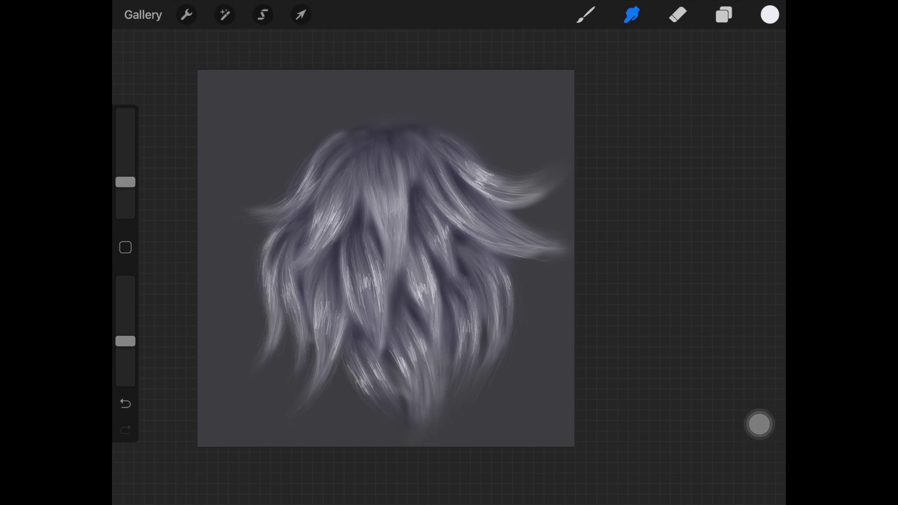
{"action": "left_click_drag", "start_coordinate": [477, 180], "coordinate": [485, 187]}
{"action": "scroll", "coordinate": [387, 258], "scroll_direction": "down", "scroll_amount": 3}
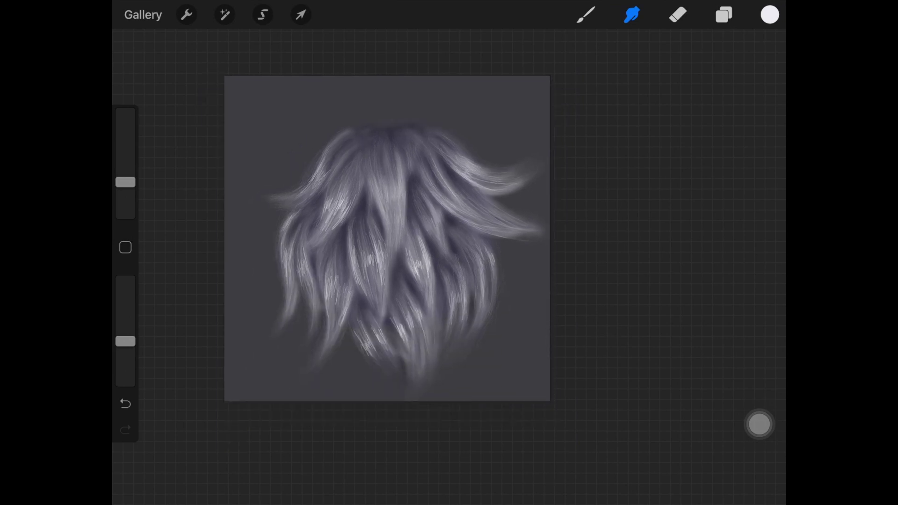
{"action": "left_click_drag", "start_coordinate": [324, 201], "coordinate": [331, 208]}
{"action": "left_click_drag", "start_coordinate": [367, 254], "coordinate": [373, 262]}
{"action": "scroll", "coordinate": [388, 239], "scroll_direction": "down", "scroll_amount": 1}
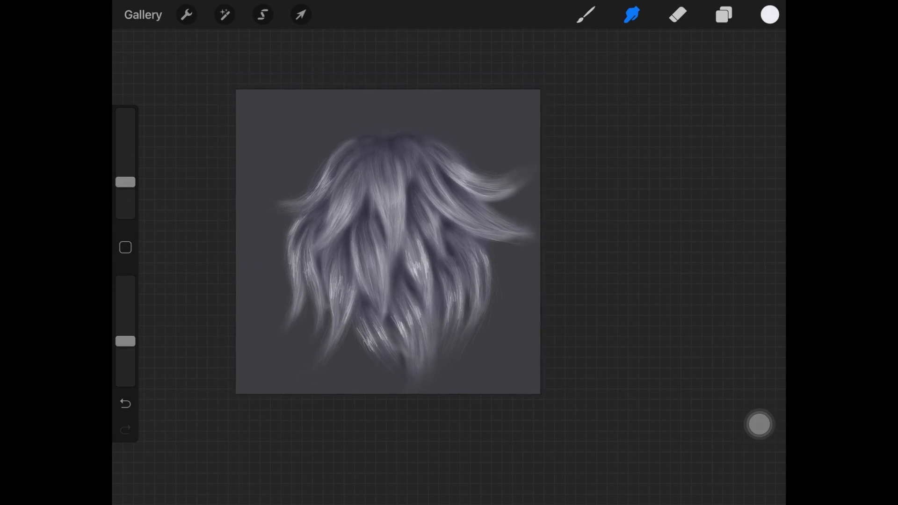
Soften the remaining small highlights in the lower and right hair, then check the layer list.
{"action": "left_click_drag", "start_coordinate": [414, 259], "coordinate": [418, 265]}
{"action": "left_click_drag", "start_coordinate": [451, 295], "coordinate": [456, 300]}
{"action": "left_click_drag", "start_coordinate": [482, 251], "coordinate": [485, 261]}
{"action": "scroll", "coordinate": [351, 197], "scroll_direction": "up", "scroll_amount": 3}
{"action": "scroll", "coordinate": [351, 197], "scroll_direction": "up", "scroll_amount": 2}
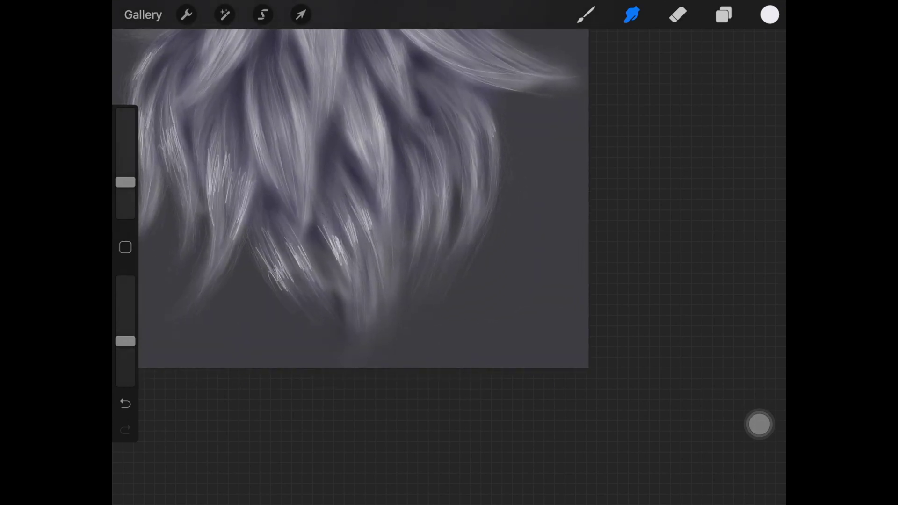
{"action": "mouse_move", "coordinate": [365, 217]}
{"action": "left_mouse_down"}
{"action": "mouse_move", "coordinate": [369, 230]}
{"action": "mouse_move", "coordinate": [347, 272]}
{"action": "mouse_move", "coordinate": [365, 258]}
{"action": "left_mouse_up"}
{"action": "scroll", "coordinate": [352, 197], "scroll_direction": "down", "scroll_amount": 3}
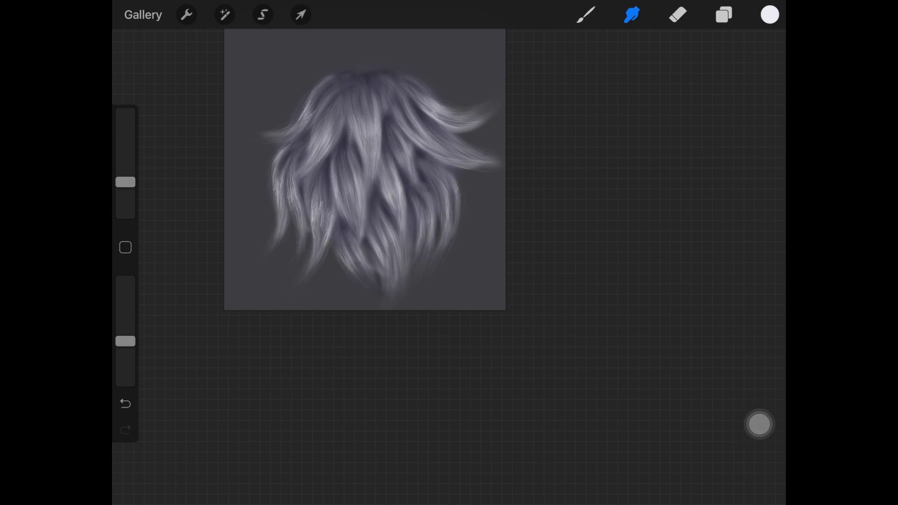
{"action": "left_click", "coordinate": [759, 423]}
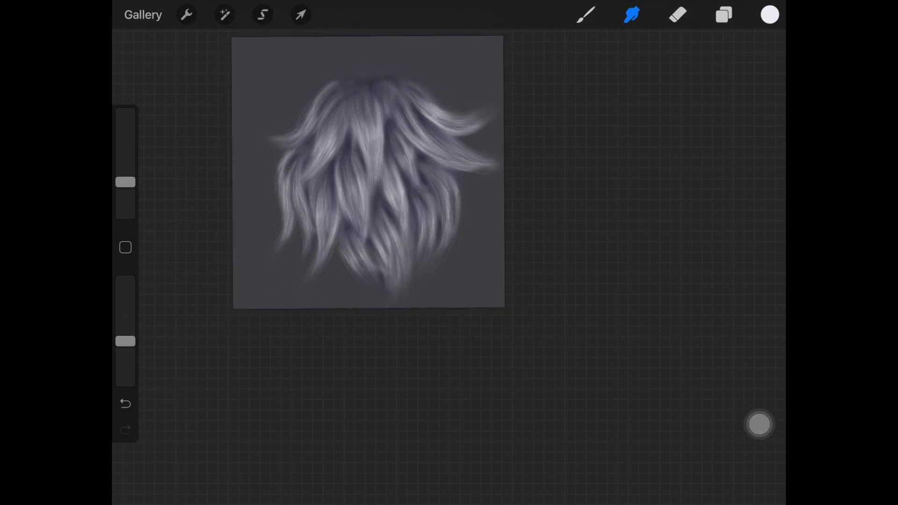
{"action": "scroll", "coordinate": [362, 195], "scroll_direction": "up", "scroll_amount": 1}
{"action": "left_click", "coordinate": [724, 15]}
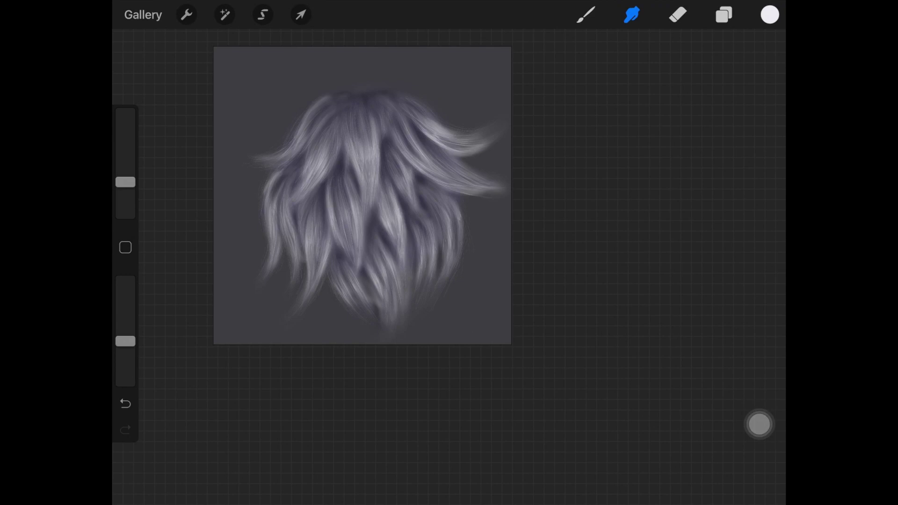
{"action": "scroll", "coordinate": [362, 195], "scroll_direction": "up", "scroll_amount": 2}
Select the Shadow layer, a grey-violet colour and an enlarged soft Airbrushing brush.
{"action": "left_click", "coordinate": [724, 14]}
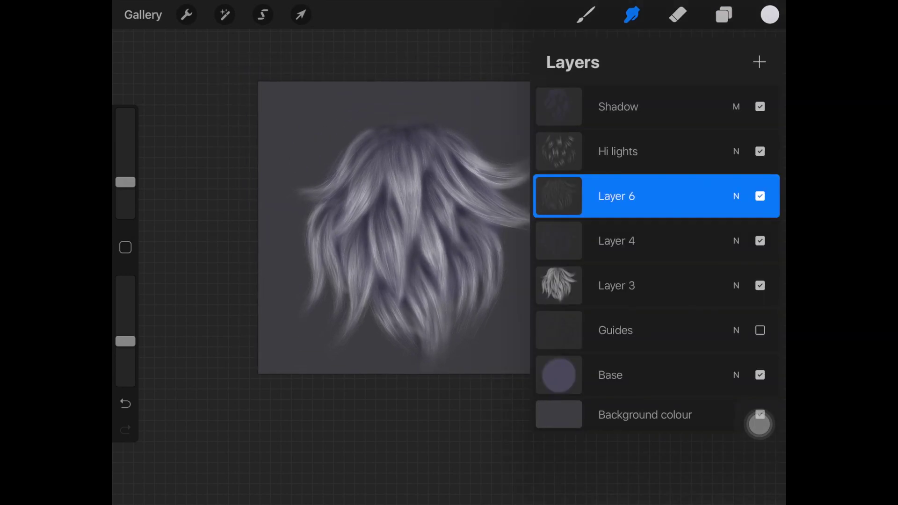
{"action": "left_click", "coordinate": [602, 104]}
{"action": "left_click", "coordinate": [770, 15]}
{"action": "left_click", "coordinate": [620, 206]}
{"action": "left_click", "coordinate": [586, 15]}
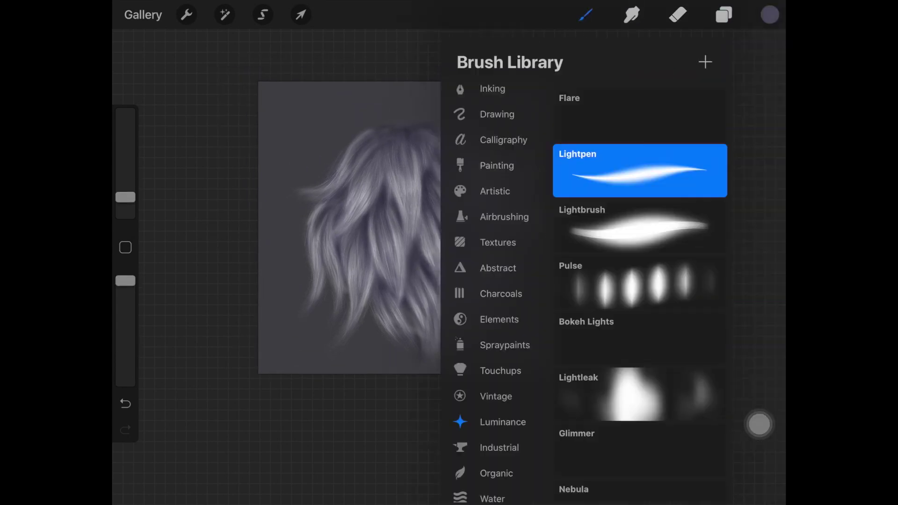
{"action": "scroll", "coordinate": [499, 280], "scroll_direction": "down", "scroll_amount": 1}
{"action": "left_click", "coordinate": [505, 208]}
{"action": "left_click", "coordinate": [585, 14]}
{"action": "left_click_drag", "start_coordinate": [125, 200], "coordinate": [125, 178]}
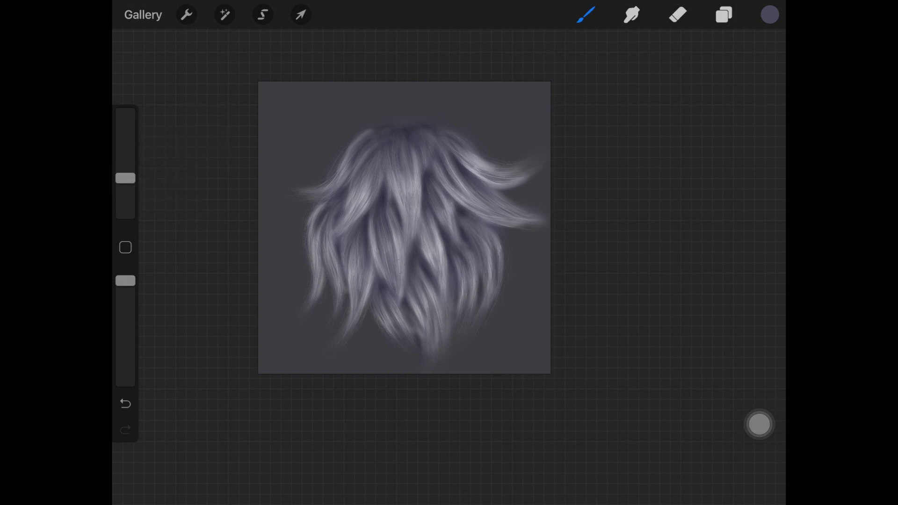
Airbrush shadows into the lower middle, right-side and central strands of the hair.
{"action": "left_click_drag", "start_coordinate": [353, 264], "coordinate": [364, 303]}
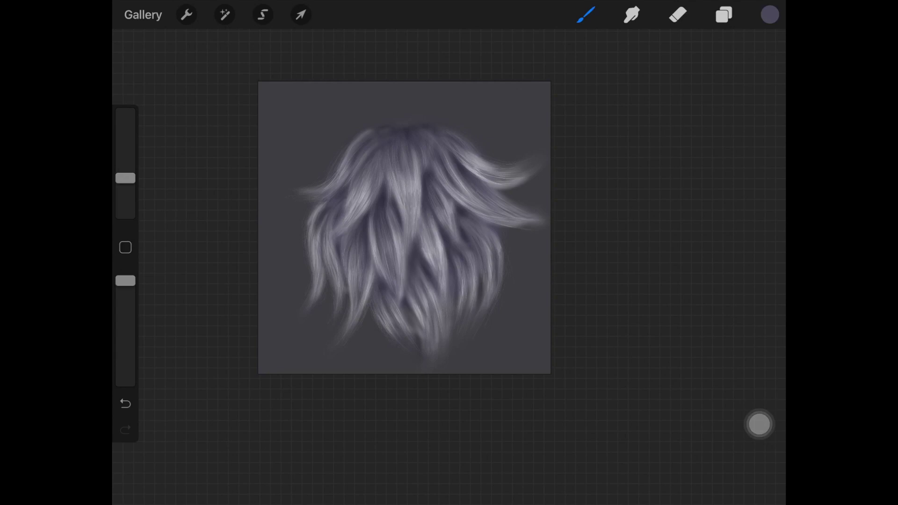
{"action": "mouse_move", "coordinate": [426, 292]}
{"action": "left_mouse_down"}
{"action": "mouse_move", "coordinate": [431, 316]}
{"action": "mouse_move", "coordinate": [414, 302]}
{"action": "left_mouse_up"}
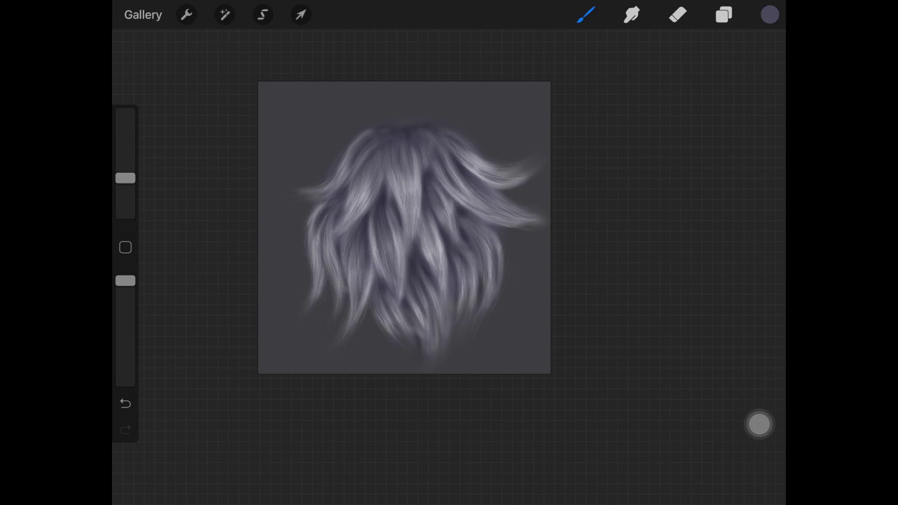
{"action": "left_click_drag", "start_coordinate": [426, 220], "coordinate": [436, 266]}
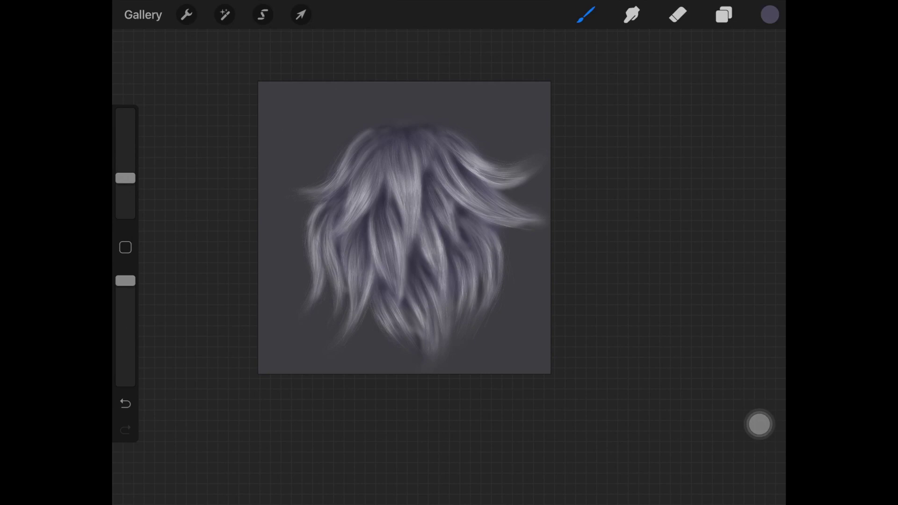
{"action": "left_click_drag", "start_coordinate": [483, 238], "coordinate": [491, 250]}
{"action": "left_click_drag", "start_coordinate": [467, 279], "coordinate": [468, 295]}
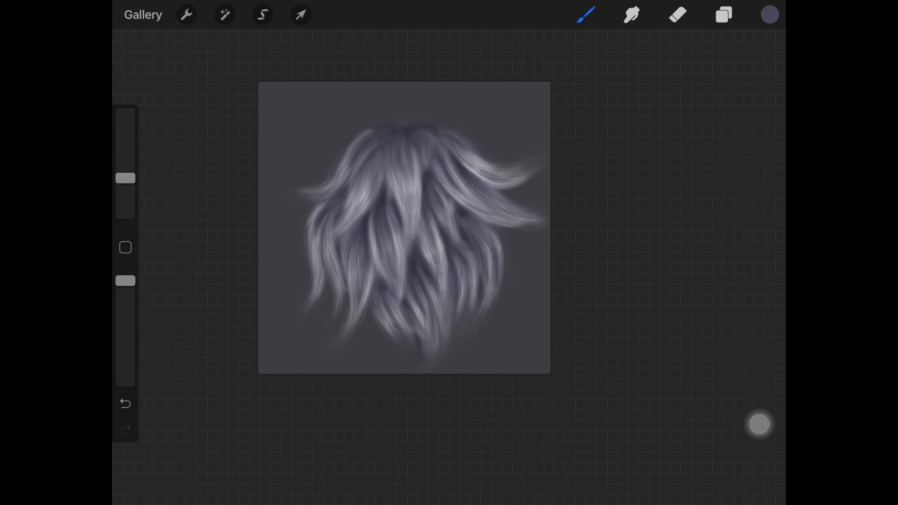
{"action": "left_click_drag", "start_coordinate": [348, 223], "coordinate": [380, 159]}
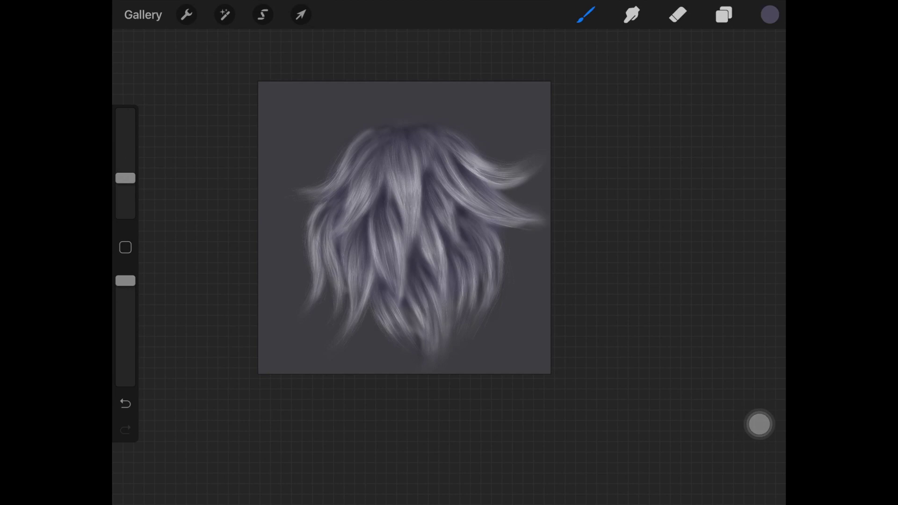
Deepen shadows on the left, middle and upper-right strands of the clump.
{"action": "left_click_drag", "start_coordinate": [317, 223], "coordinate": [316, 283]}
{"action": "left_click_drag", "start_coordinate": [351, 247], "coordinate": [344, 259]}
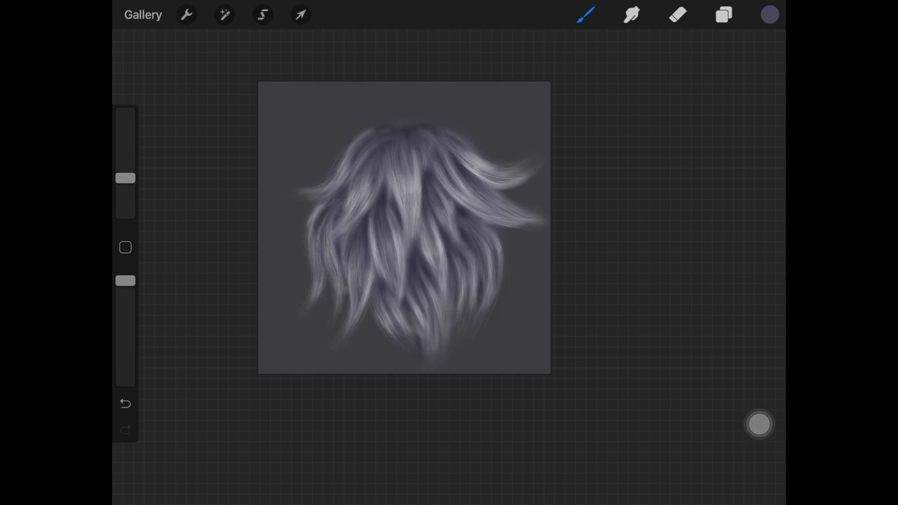
{"action": "left_click_drag", "start_coordinate": [415, 195], "coordinate": [406, 229]}
{"action": "left_click_drag", "start_coordinate": [412, 174], "coordinate": [406, 195]}
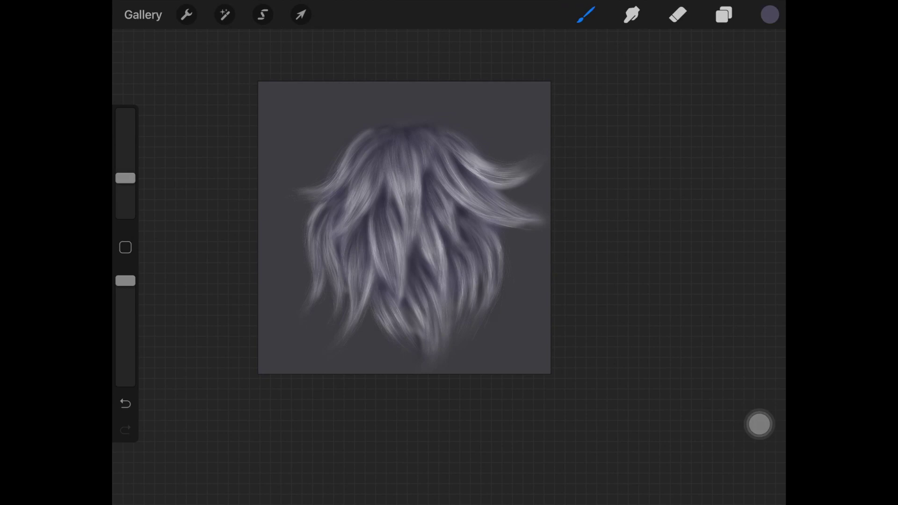
{"action": "left_click_drag", "start_coordinate": [462, 148], "coordinate": [495, 170]}
{"action": "scroll", "coordinate": [404, 228], "scroll_direction": "down", "scroll_amount": 1}
Switch back to the Smudge tool and select the Base layer in the layer list.
{"action": "left_click", "coordinate": [631, 14]}
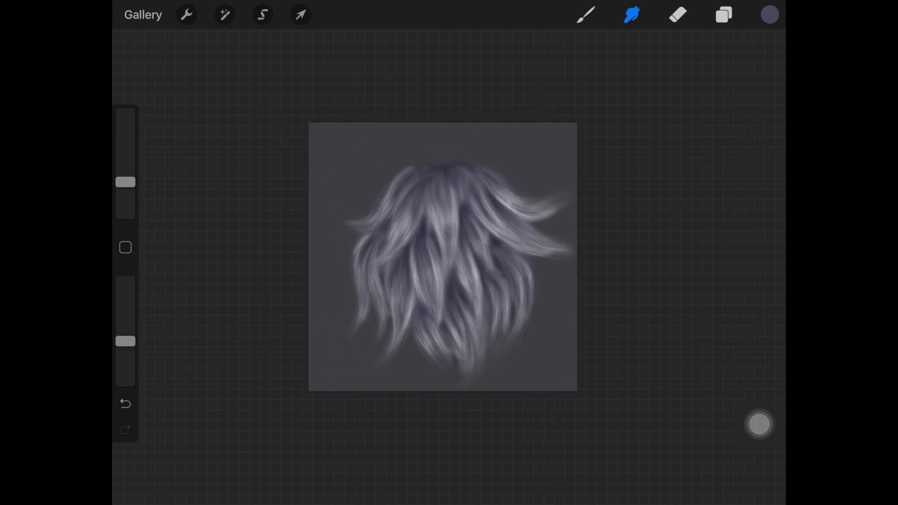
{"action": "scroll", "coordinate": [443, 257], "scroll_direction": "up", "scroll_amount": 1}
{"action": "left_click", "coordinate": [723, 14]}
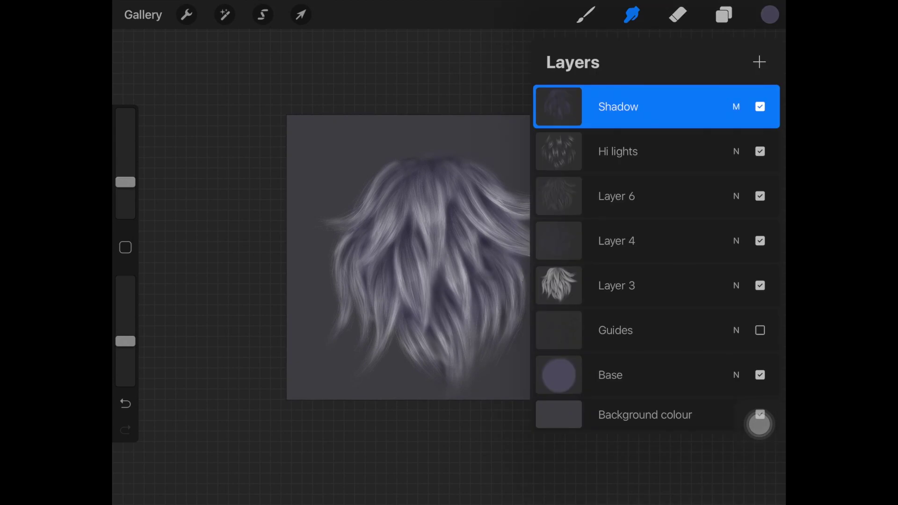
{"action": "left_click", "coordinate": [632, 14]}
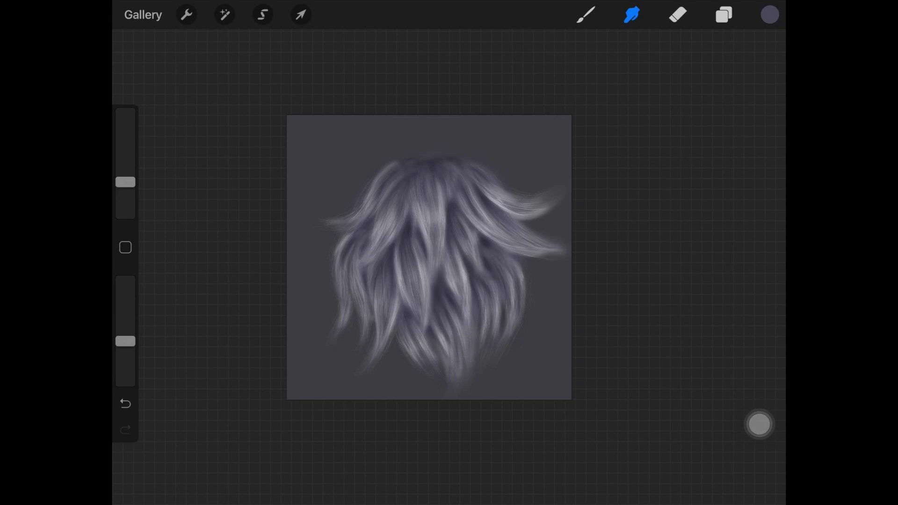
{"action": "left_click", "coordinate": [724, 15]}
{"action": "left_click", "coordinate": [617, 375]}
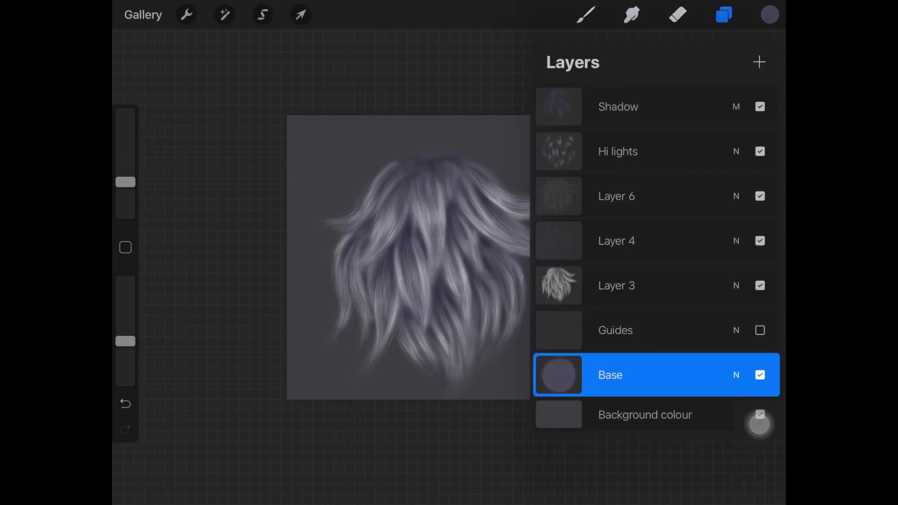
Add Layer 8 beneath Base, bring up the colour choices and raise brush opacity.
{"action": "left_click", "coordinate": [759, 62]}
{"action": "left_click_drag", "start_coordinate": [660, 374], "coordinate": [660, 419]}
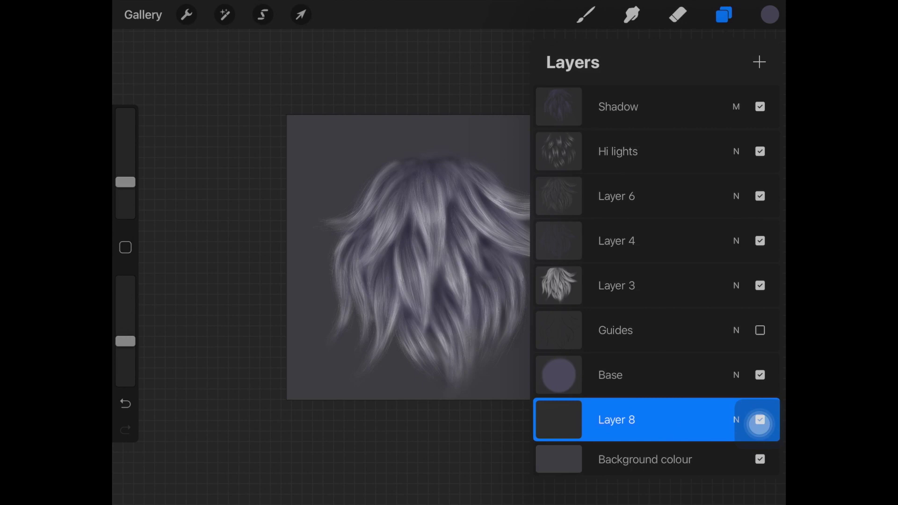
{"action": "left_click", "coordinate": [769, 14]}
{"action": "left_click_drag", "start_coordinate": [125, 341], "coordinate": [125, 281]}
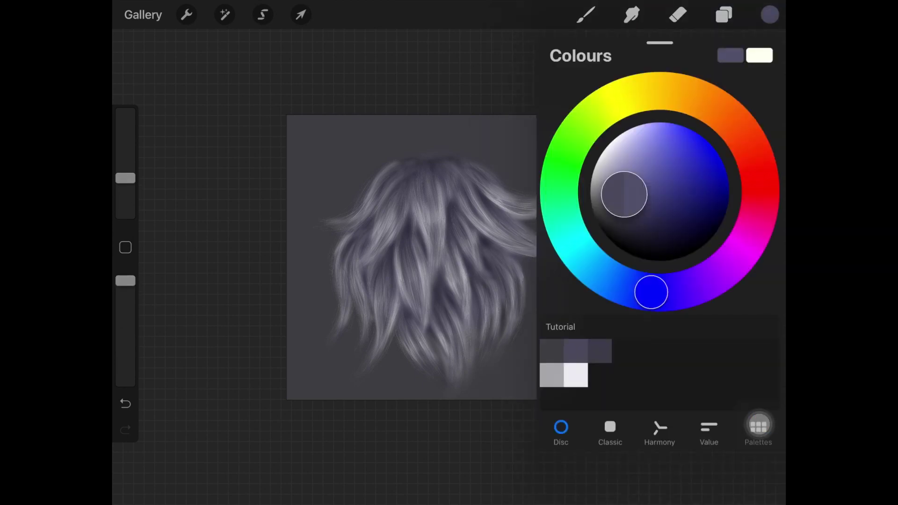